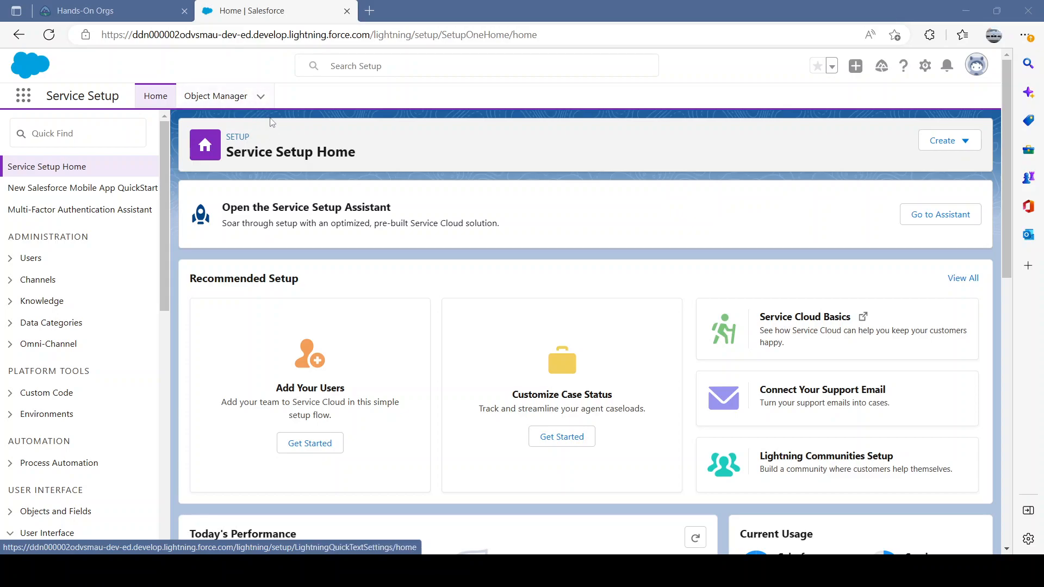
Find Accounts through the app launcher and open the Burlington Textiles Corp of America account record.
{"action": "left_click", "coordinate": [99, 140]}
{"action": "left_click", "coordinate": [180, 115]}
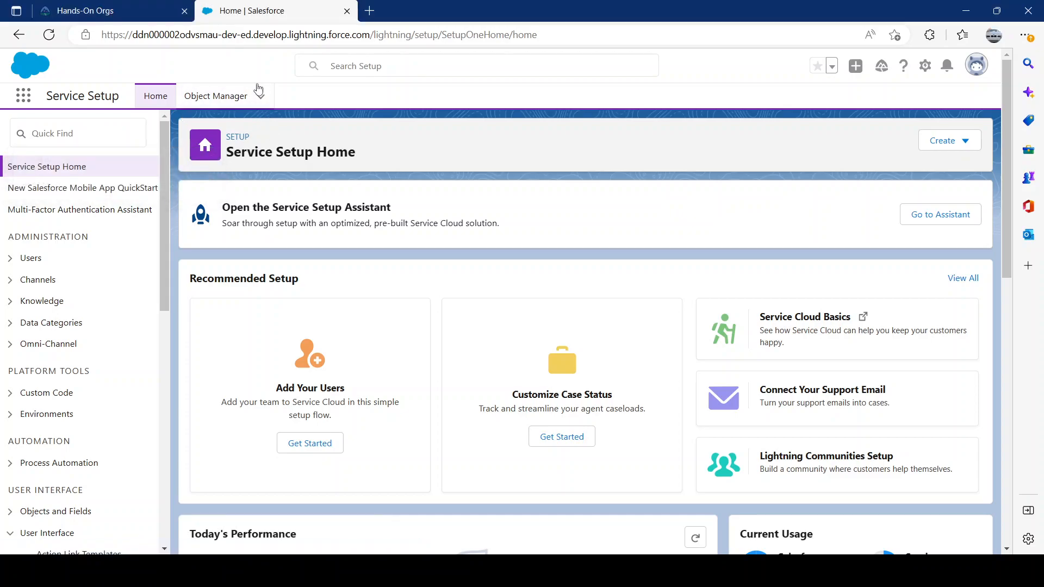
{"action": "left_click", "coordinate": [23, 96]}
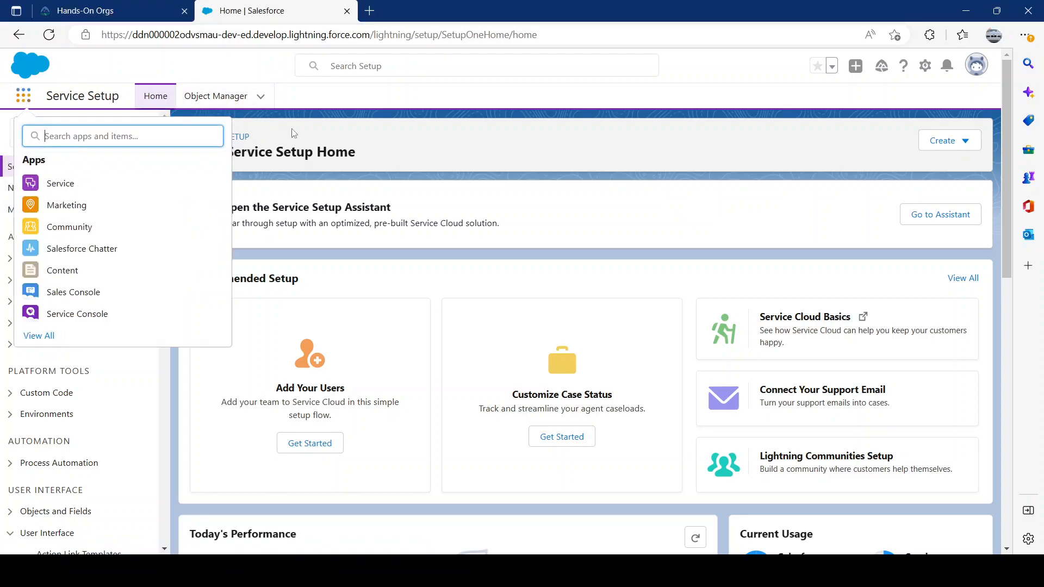
{"action": "type", "text": "account"}
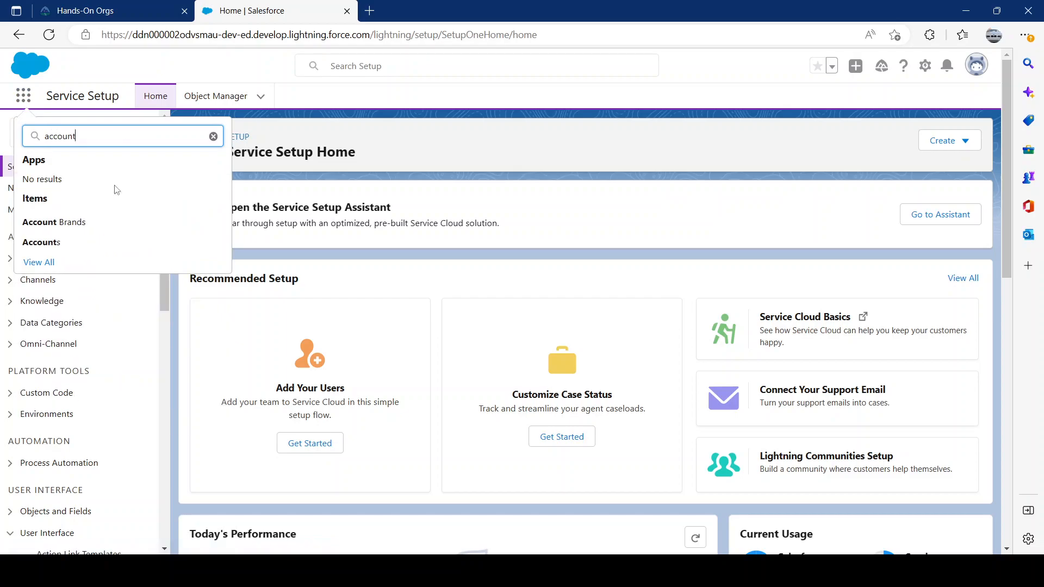
{"action": "left_click", "coordinate": [49, 242]}
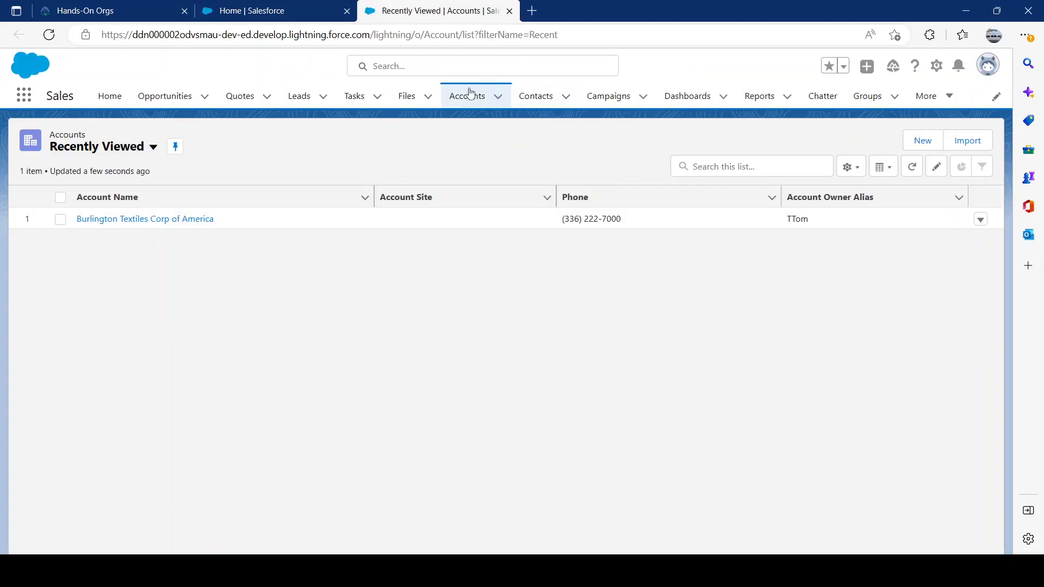
{"action": "left_click", "coordinate": [468, 95]}
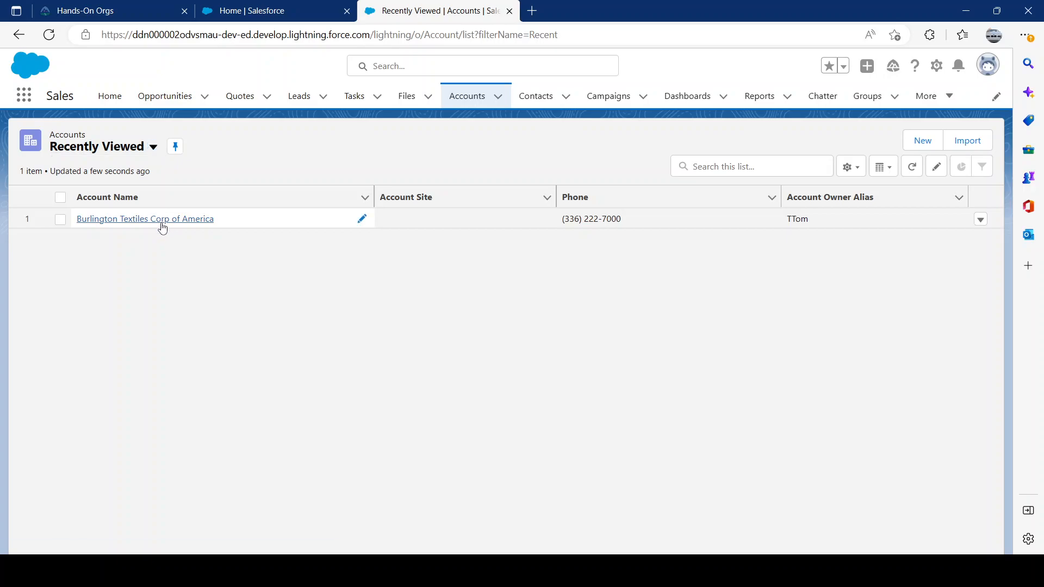
{"action": "left_click", "coordinate": [163, 219]}
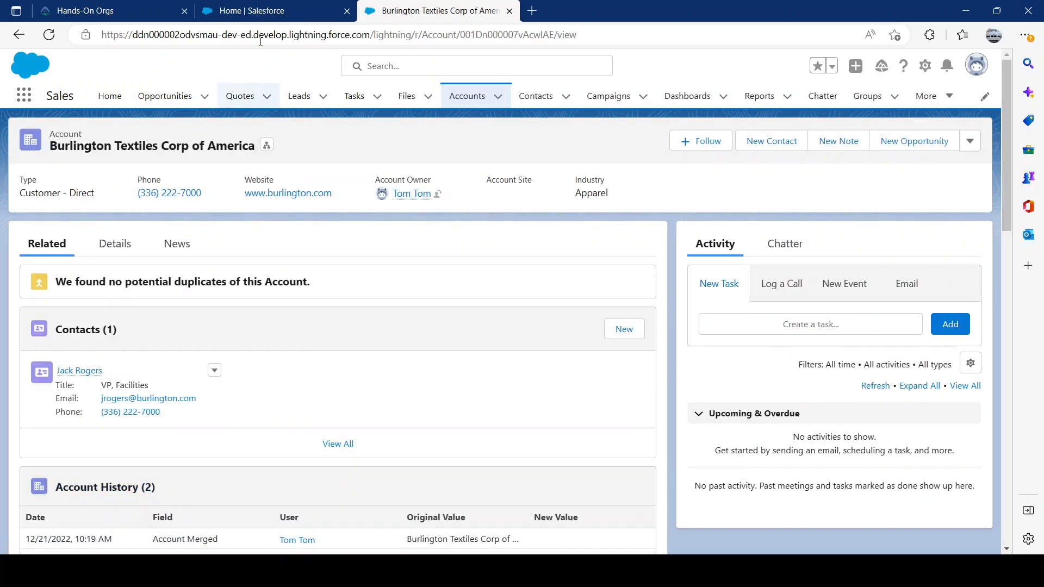
Find App Manager in Setup and open the Lightning version of the Sales app for editing.
{"action": "left_click", "coordinate": [272, 13]}
{"action": "key", "text": "Escape"}
{"action": "left_click", "coordinate": [74, 136]}
{"action": "type", "text": "app m"}
{"action": "left_click", "coordinate": [76, 190]}
{"action": "scroll", "coordinate": [772, 250], "scroll_direction": "down", "scroll_amount": 1}
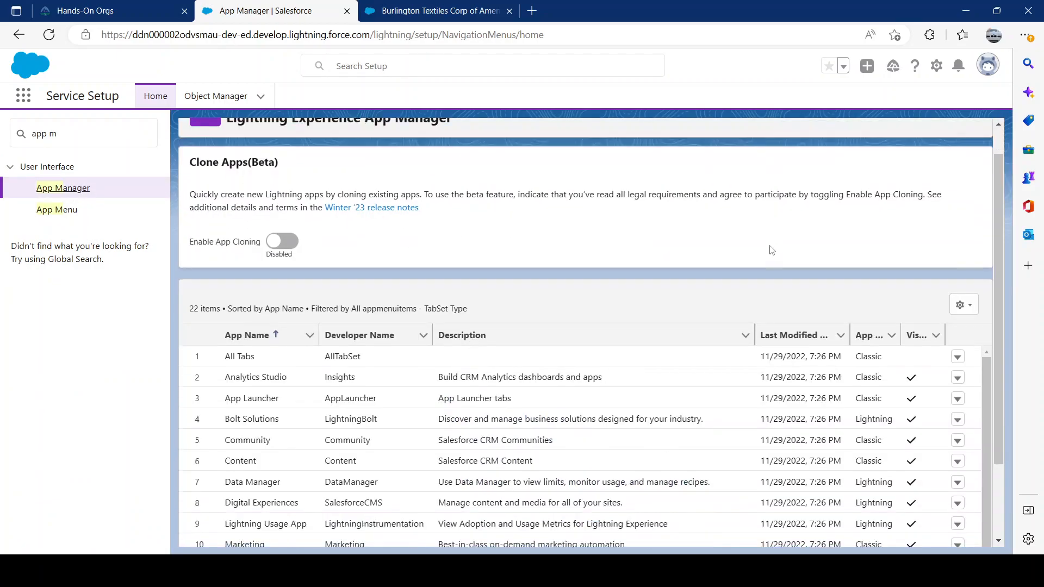
{"action": "scroll", "coordinate": [772, 251], "scroll_direction": "down", "scroll_amount": 2}
{"action": "scroll", "coordinate": [396, 373], "scroll_direction": "down", "scroll_amount": 3}
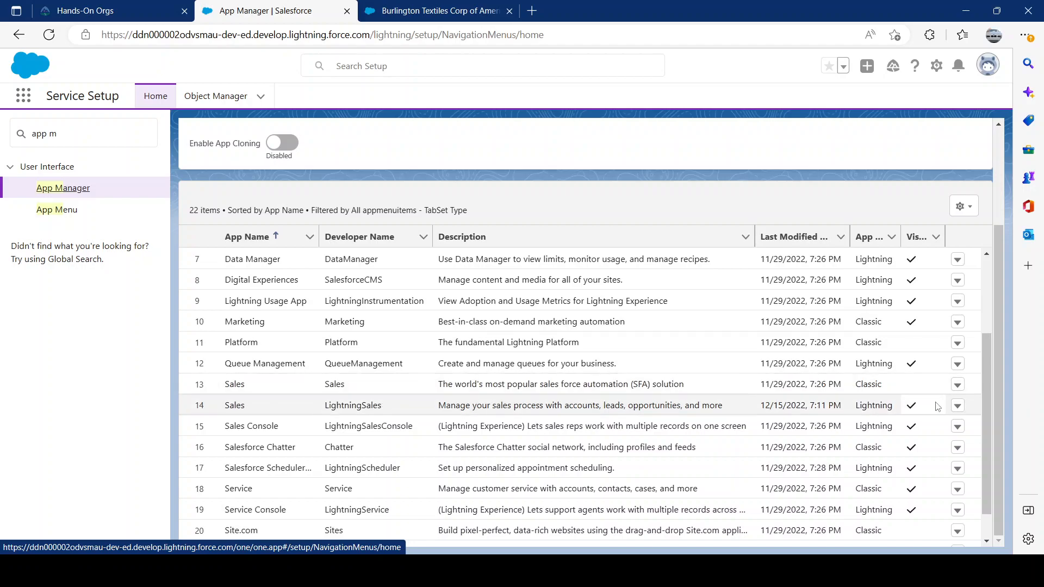
{"action": "left_click", "coordinate": [958, 406]}
{"action": "left_click", "coordinate": [919, 428]}
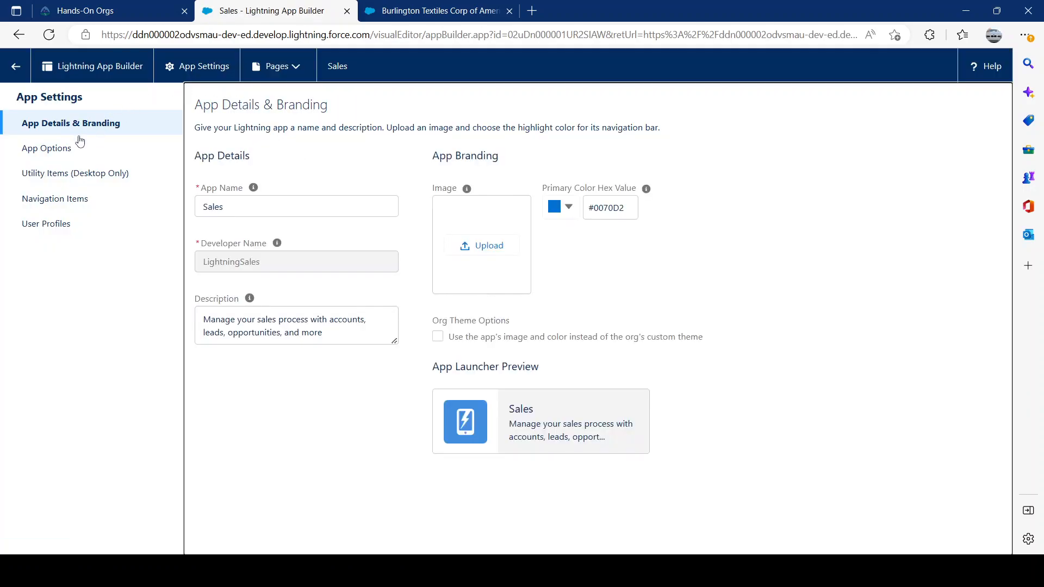
Add the Macros utility item to the Sales app, save it, and return to Setup.
{"action": "left_click", "coordinate": [95, 180]}
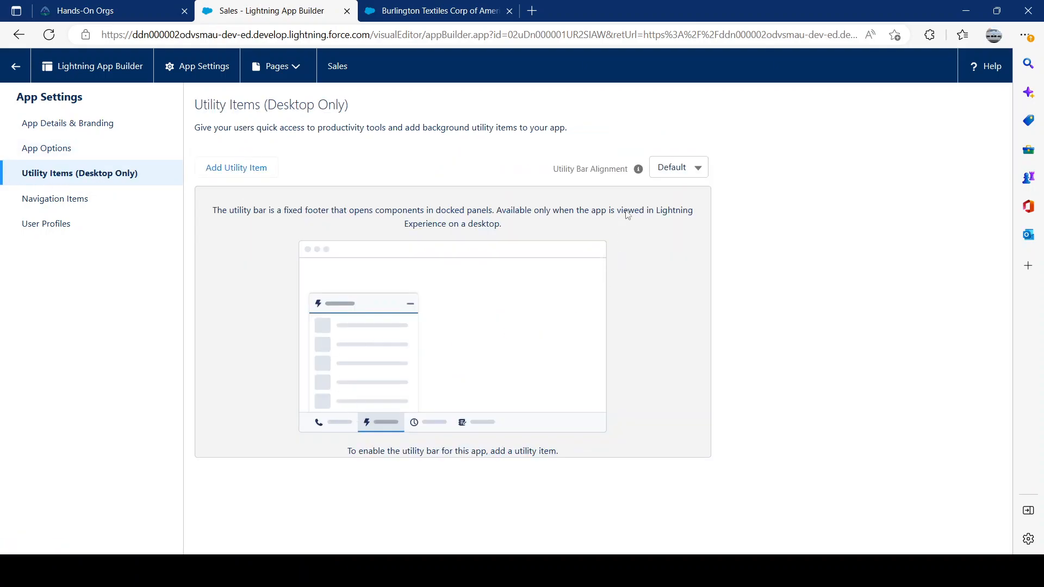
{"action": "left_click", "coordinate": [236, 167]}
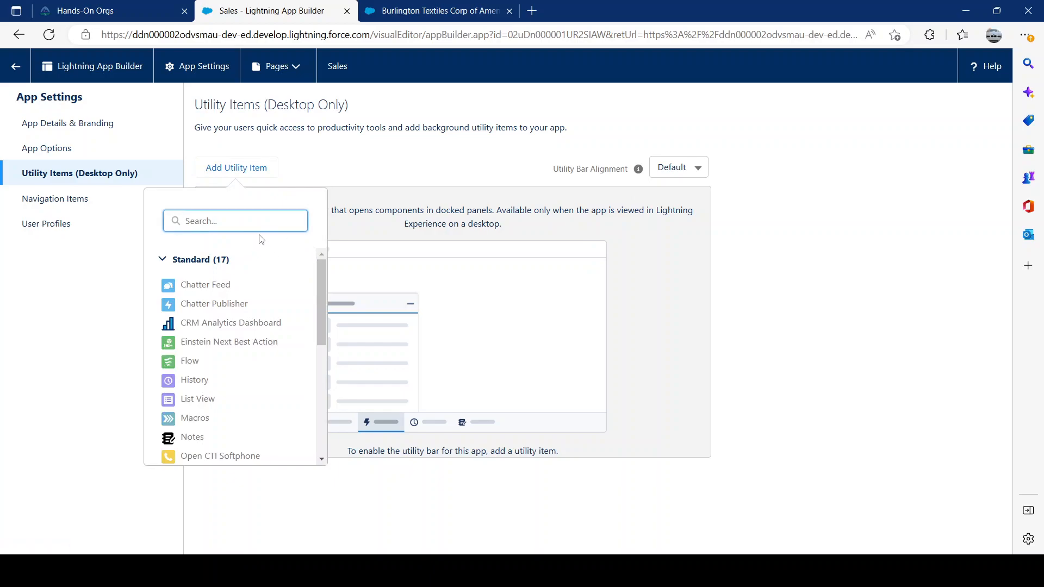
{"action": "left_click", "coordinate": [188, 419]}
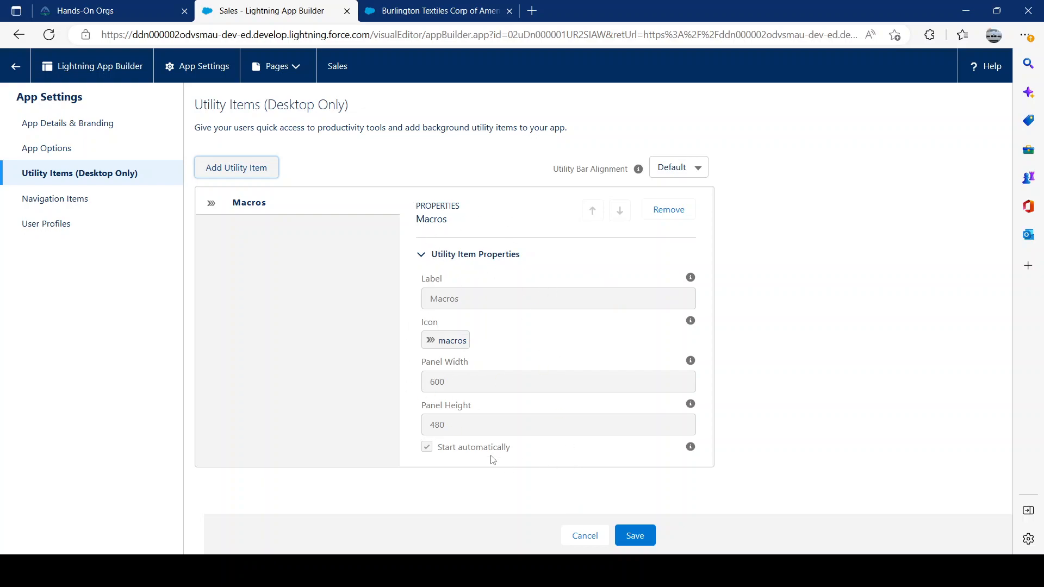
{"action": "left_click", "coordinate": [636, 536]}
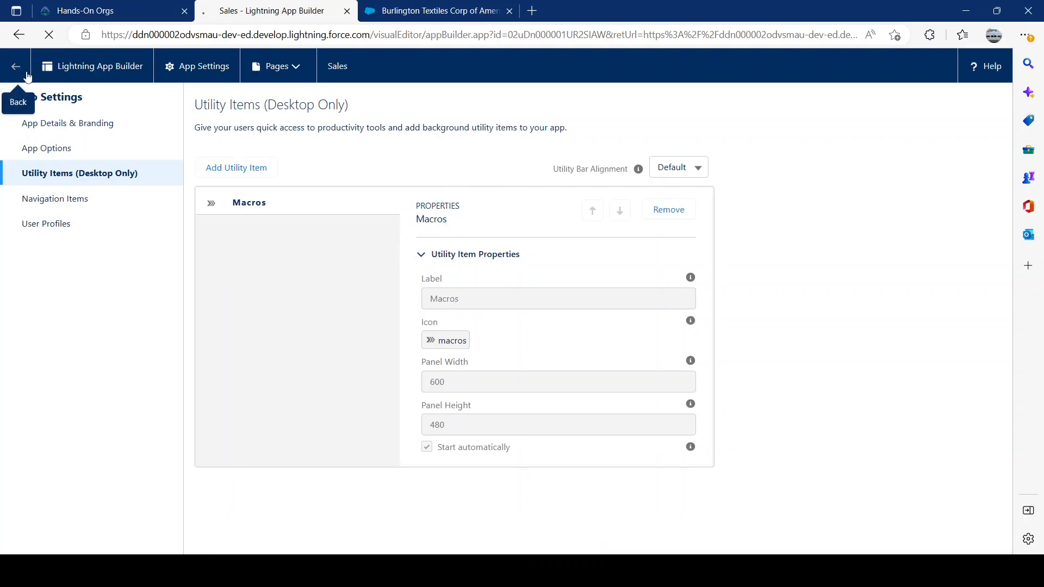
{"action": "left_click", "coordinate": [16, 66]}
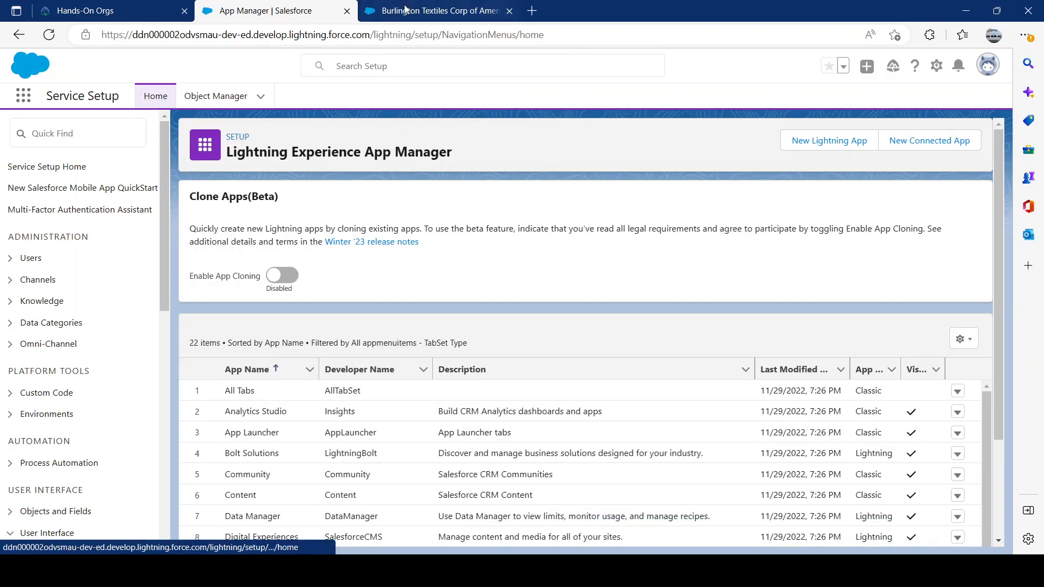
Reload the Burlington Textiles account page and view its email composer.
{"action": "left_click", "coordinate": [430, 11]}
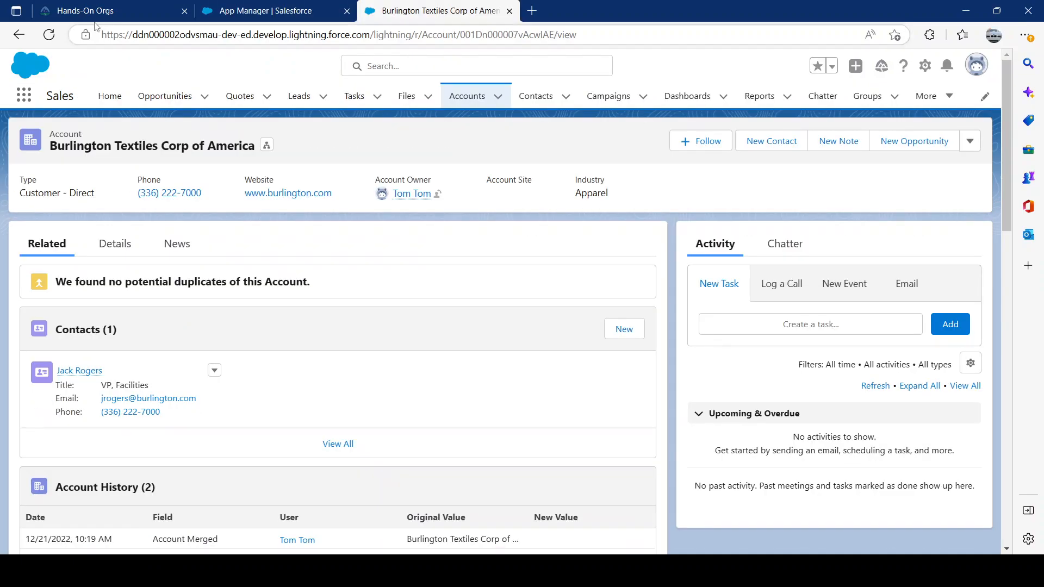
{"action": "left_click", "coordinate": [49, 34]}
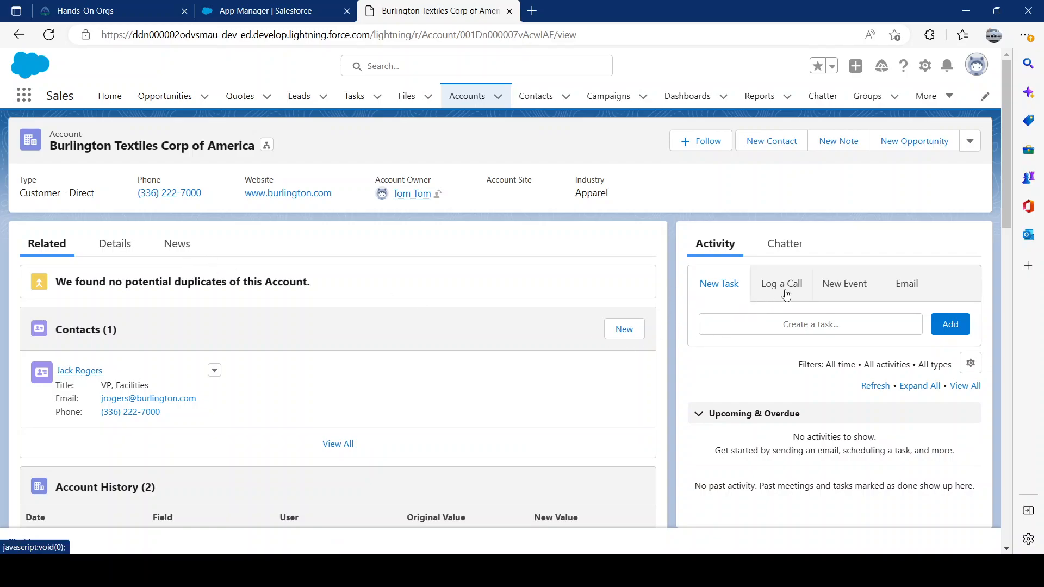
{"action": "left_click", "coordinate": [847, 293]}
{"action": "left_click", "coordinate": [910, 294]}
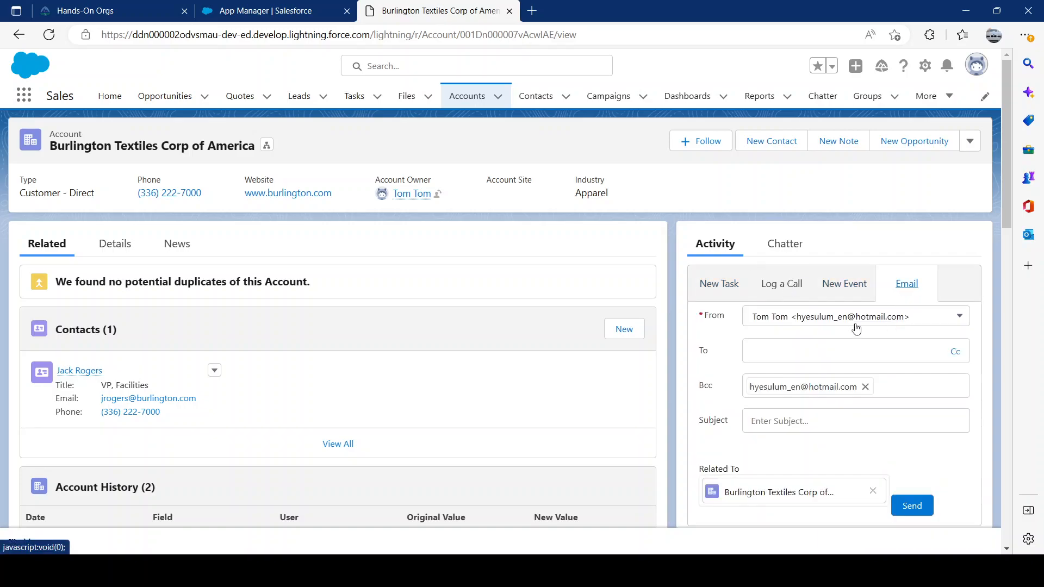
{"action": "scroll", "coordinate": [834, 394], "scroll_direction": "down", "scroll_amount": 3}
{"action": "scroll", "coordinate": [835, 394], "scroll_direction": "up", "scroll_amount": 3}
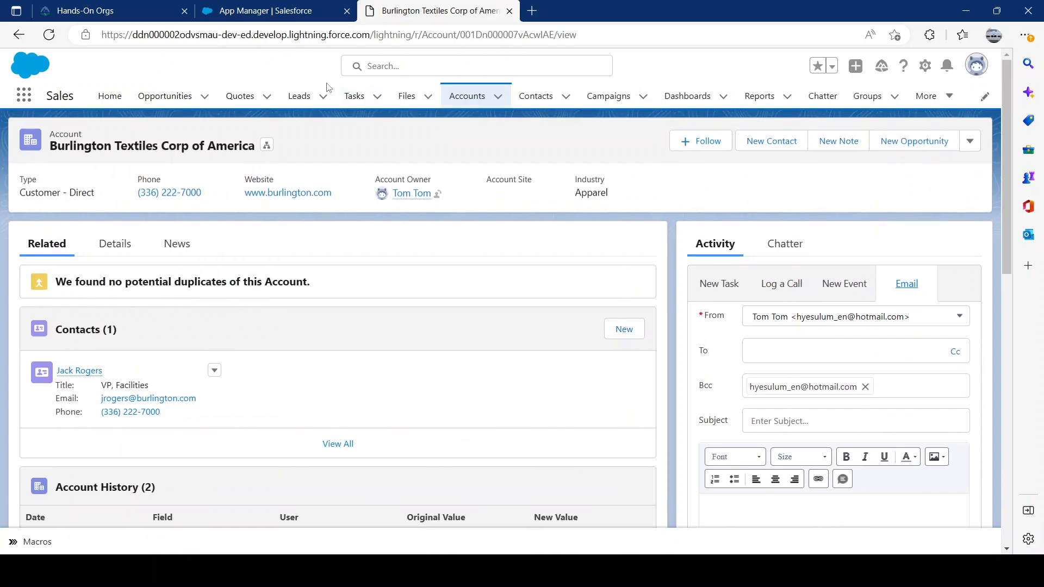
Open the recently viewed lead from Blues Entertainment Corp. and display its email composer.
{"action": "left_click", "coordinate": [300, 96]}
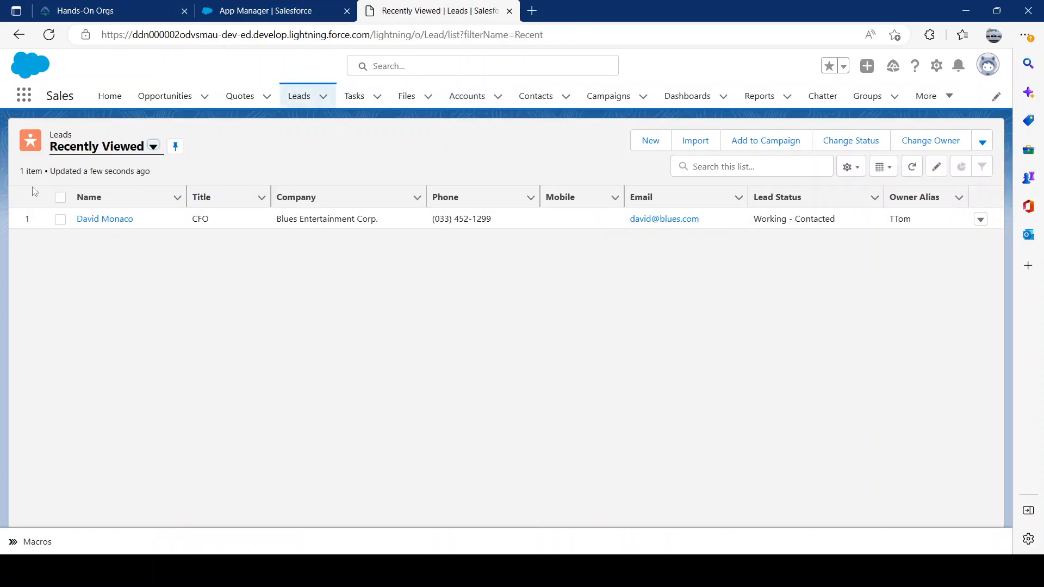
{"action": "left_click", "coordinate": [89, 220]}
{"action": "left_click", "coordinate": [235, 331]}
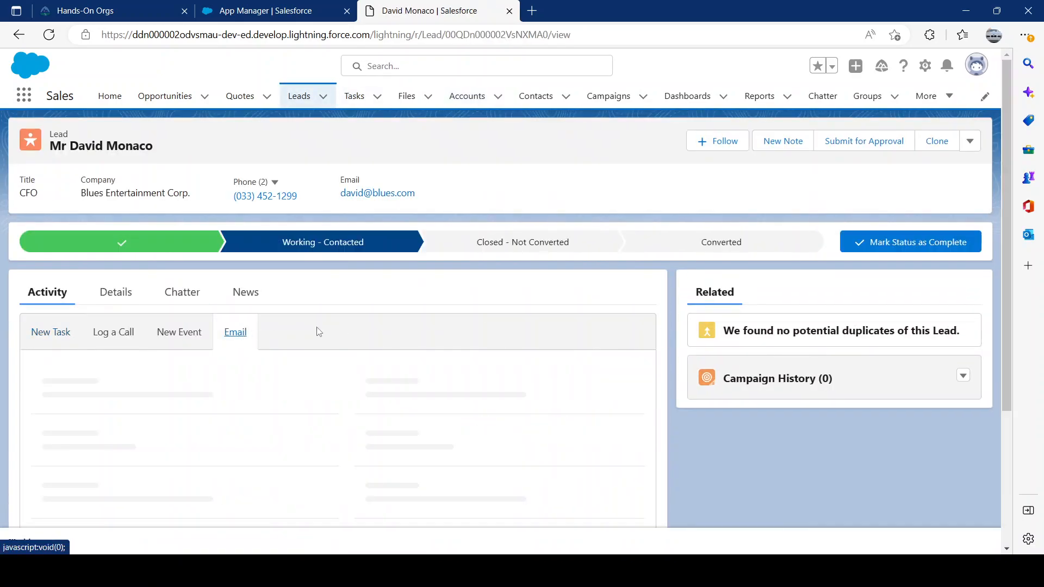
{"action": "scroll", "coordinate": [382, 442], "scroll_direction": "down", "scroll_amount": 2}
{"action": "scroll", "coordinate": [383, 443], "scroll_direction": "down", "scroll_amount": 1}
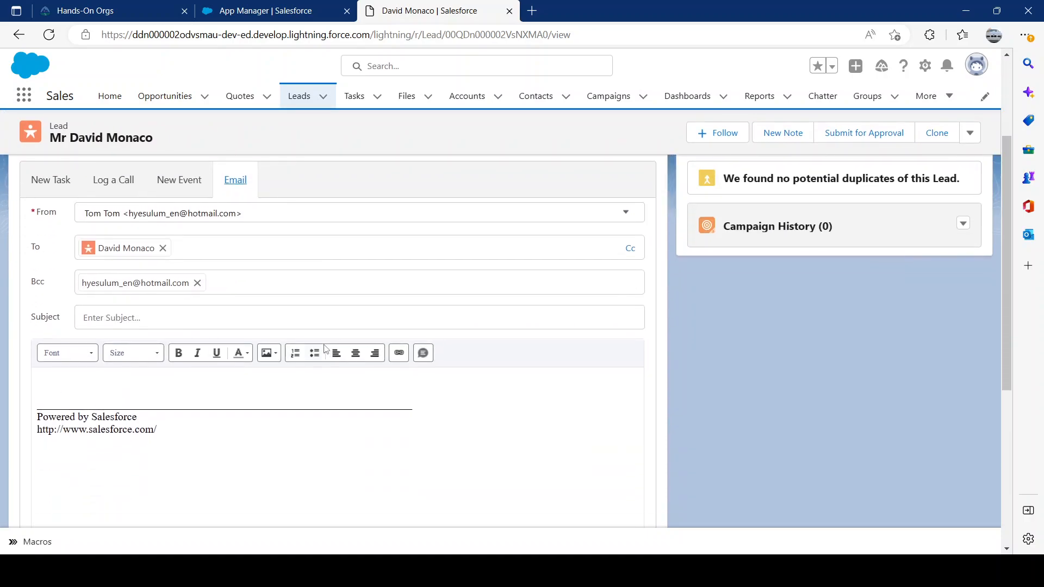
Delete all the default text from the lead's email body.
{"action": "key", "text": "ctrl+a"}
{"action": "key", "text": "BackSpace"}
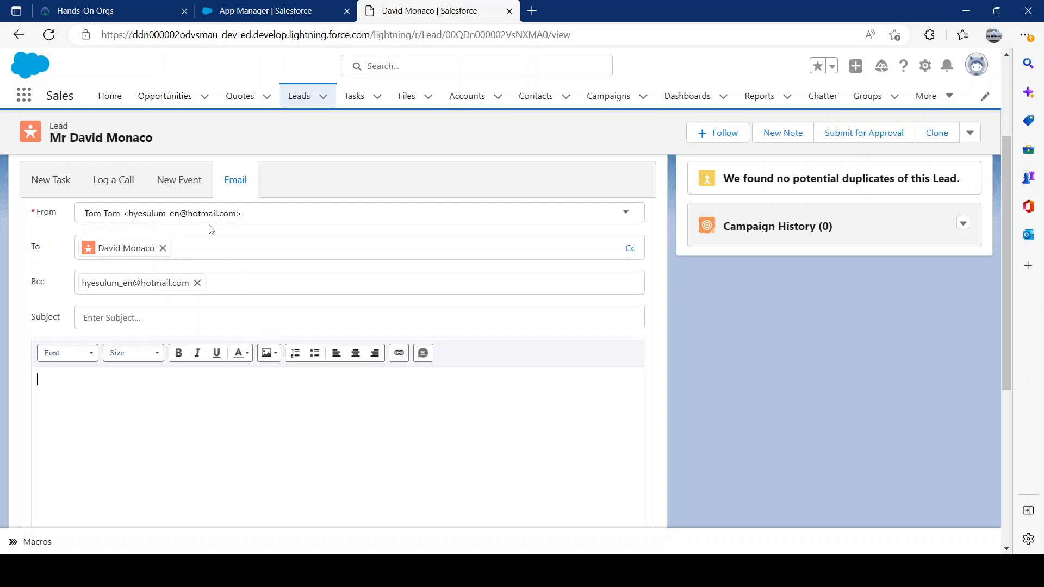
{"action": "scroll", "coordinate": [198, 413], "scroll_direction": "up", "scroll_amount": 2}
{"action": "scroll", "coordinate": [354, 391], "scroll_direction": "down", "scroll_amount": 1}
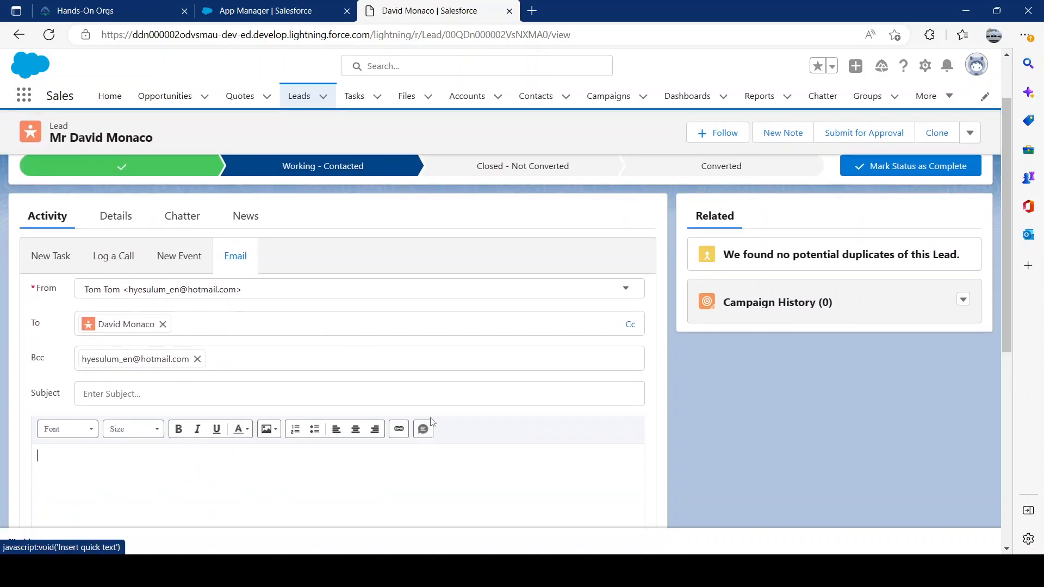
Look at the quick text available for insertion in the lead's email, then close the picker.
{"action": "left_click", "coordinate": [424, 429]}
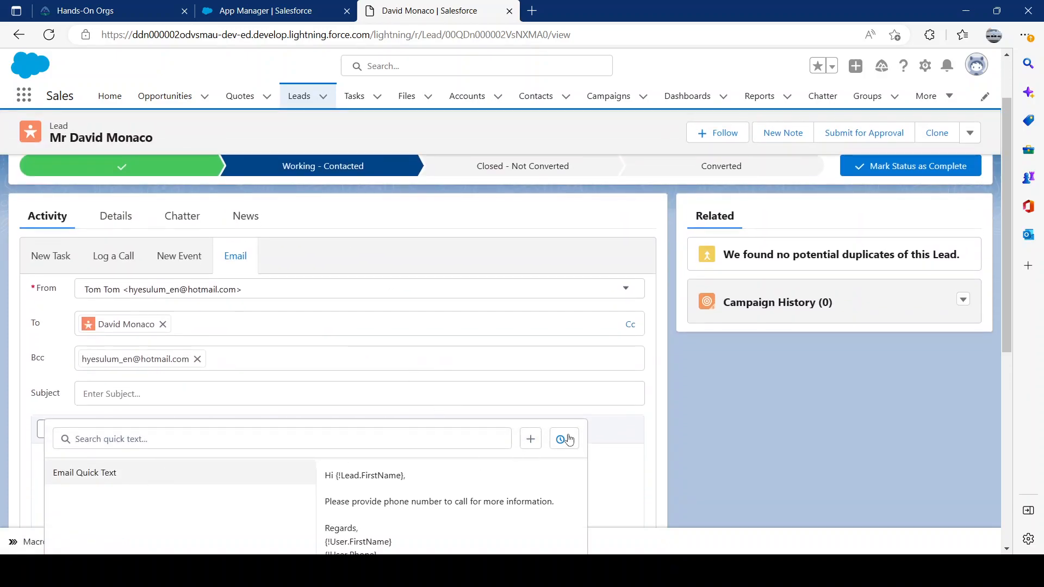
{"action": "left_click", "coordinate": [630, 513]}
{"action": "scroll", "coordinate": [101, 461], "scroll_direction": "down", "scroll_amount": 4}
{"action": "scroll", "coordinate": [337, 361], "scroll_direction": "up", "scroll_amount": 4}
Start a new macro from the Macros utility and name it Send Email.
{"action": "left_click", "coordinate": [25, 544]}
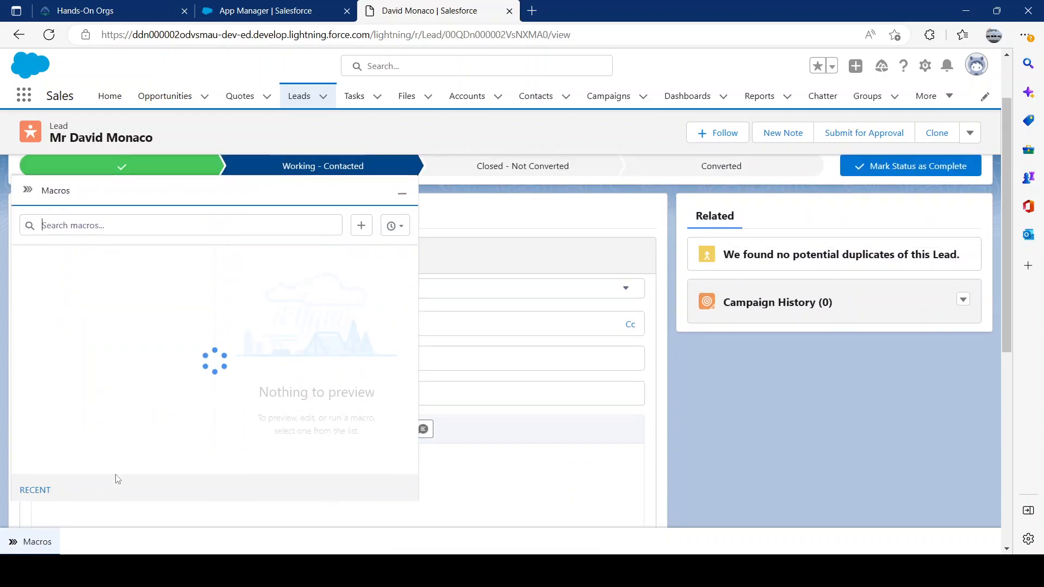
{"action": "left_click", "coordinate": [24, 542]}
{"action": "left_click", "coordinate": [24, 542]}
{"action": "left_click", "coordinate": [213, 492]}
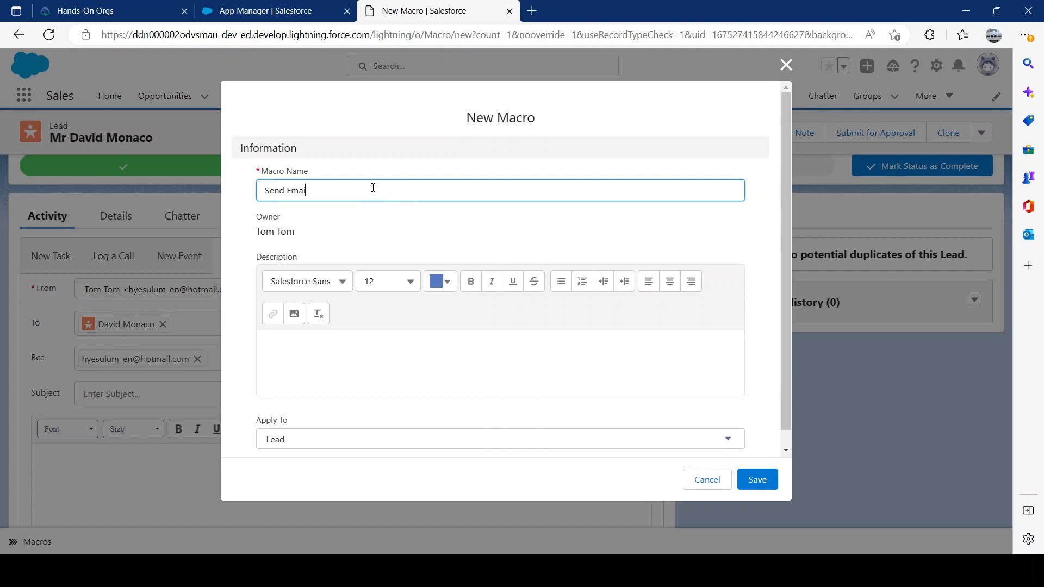
Enter the macro description "Send email using Quick Text.".
{"action": "left_click", "coordinate": [357, 342]}
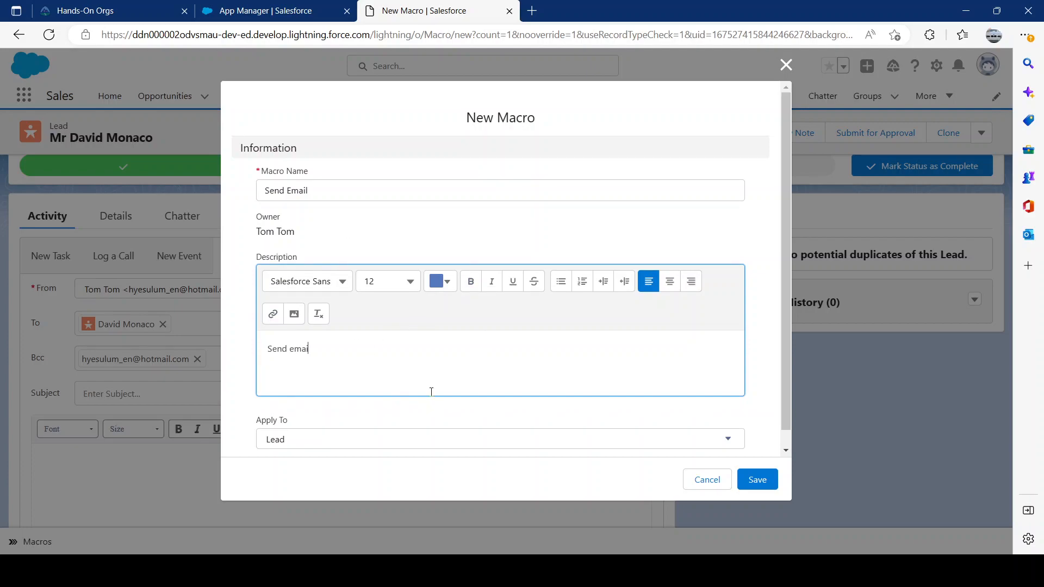
{"action": "type", "text": "using "}
{"action": "type", "text": "Euick t"}
{"action": "type", "text": "ck Text."}
{"action": "scroll", "coordinate": [402, 340], "scroll_direction": "down", "scroll_amount": 1}
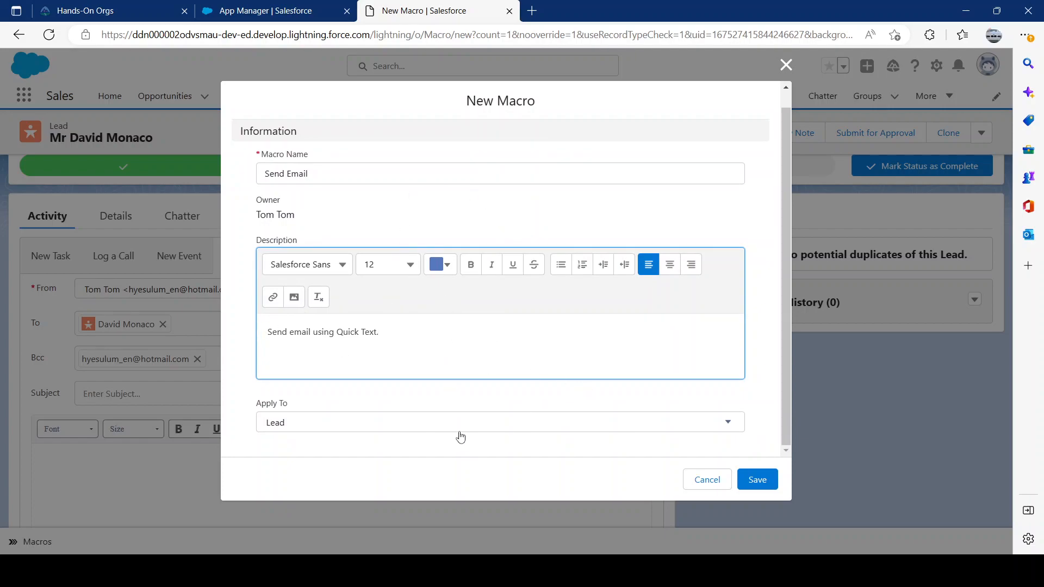
Browse the objects the macro can apply to and choose Lead.
{"action": "left_click", "coordinate": [396, 432]}
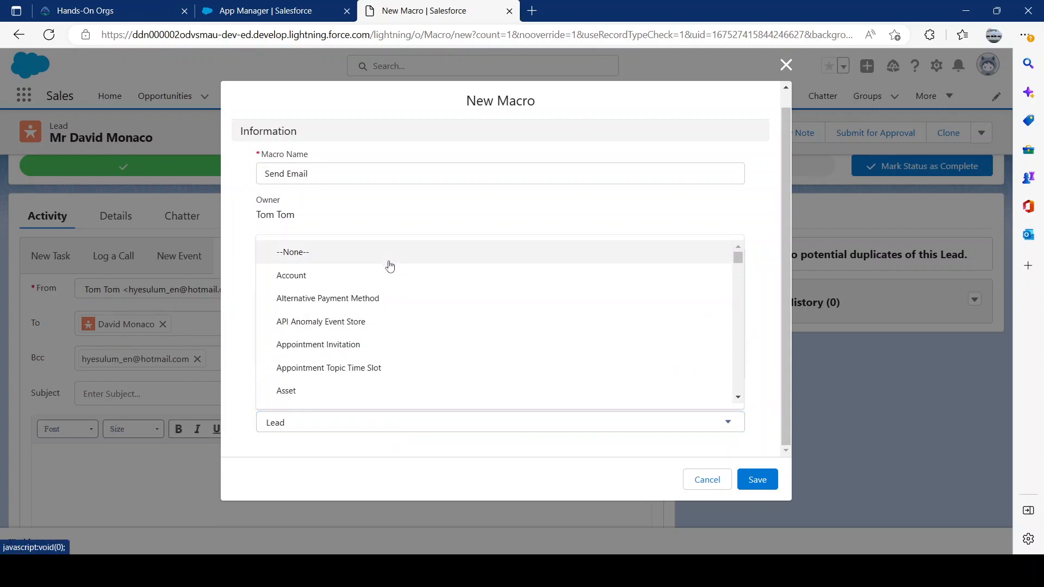
{"action": "left_click", "coordinate": [375, 424]}
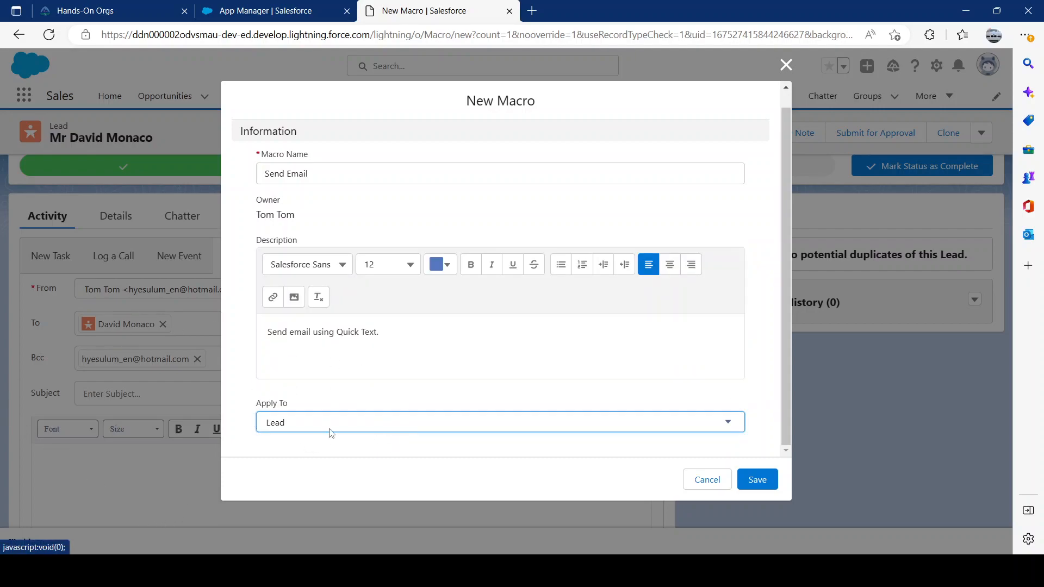
{"action": "left_click", "coordinate": [369, 418]}
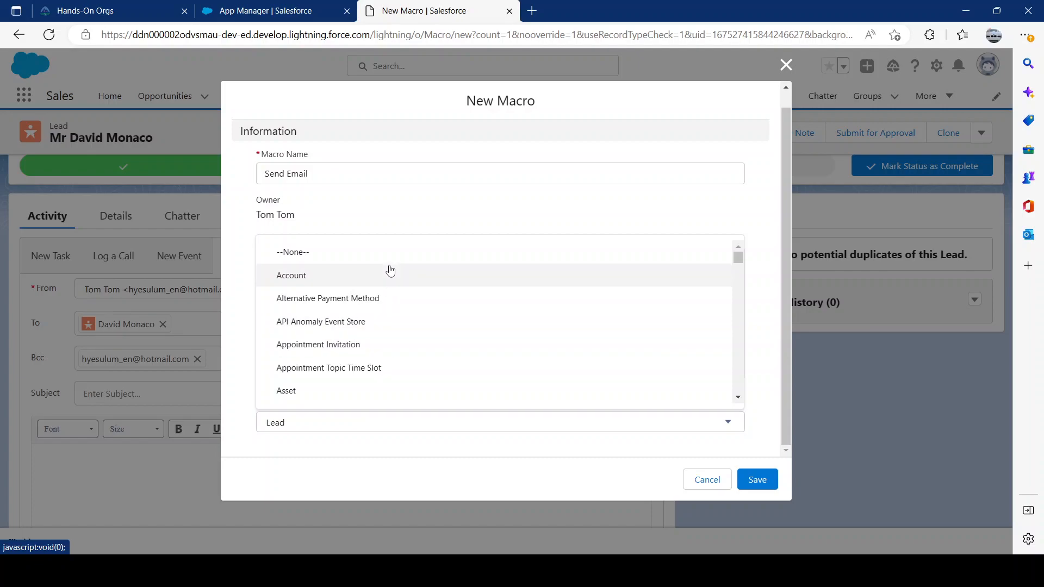
{"action": "scroll", "coordinate": [429, 327], "scroll_direction": "down", "scroll_amount": 2}
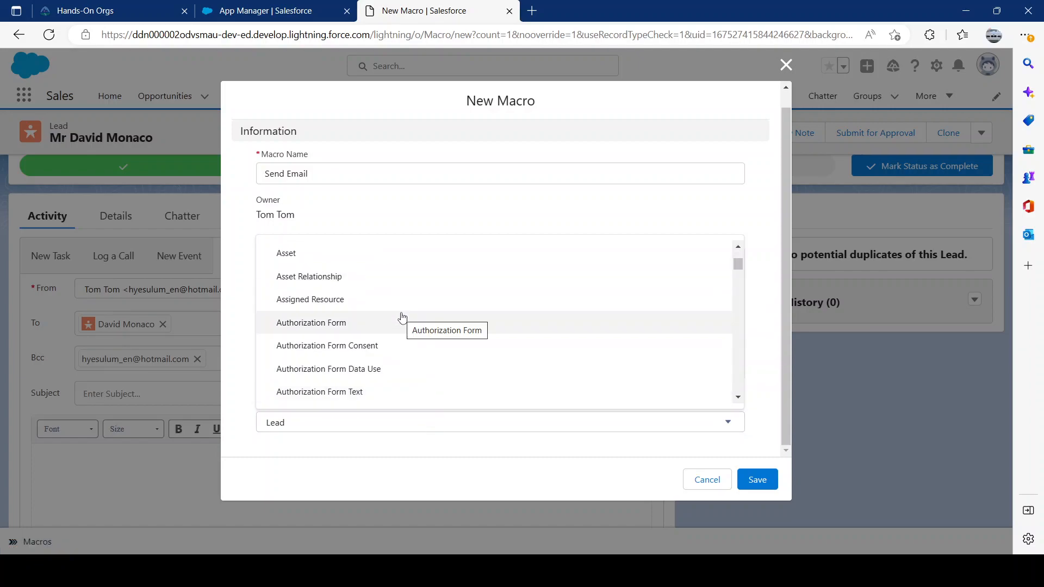
{"action": "scroll", "coordinate": [427, 315], "scroll_direction": "down", "scroll_amount": 2}
{"action": "scroll", "coordinate": [359, 348], "scroll_direction": "down", "scroll_amount": 3}
{"action": "scroll", "coordinate": [381, 364], "scroll_direction": "down", "scroll_amount": 6}
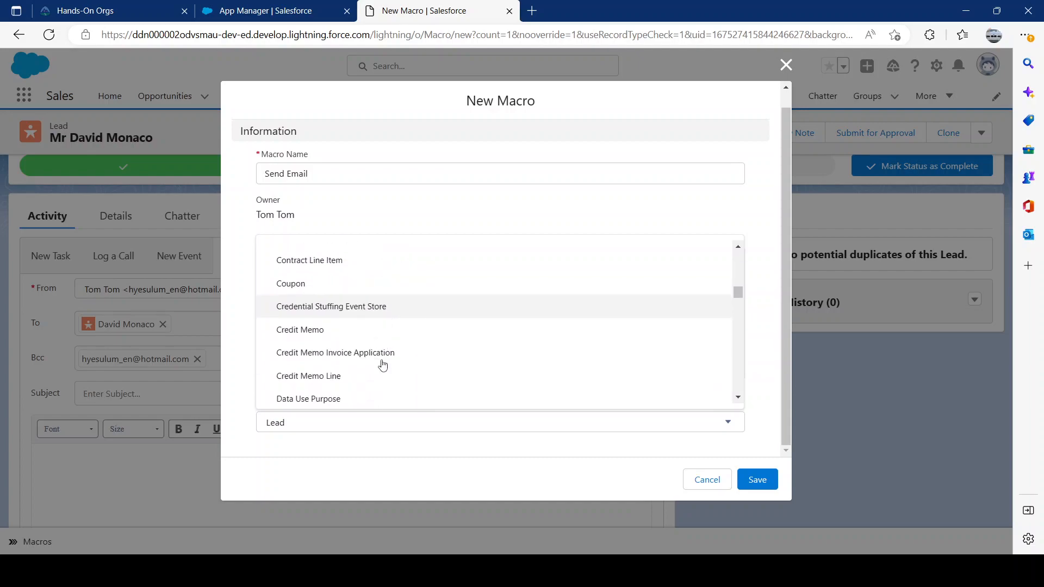
{"action": "scroll", "coordinate": [430, 370], "scroll_direction": "up", "scroll_amount": 7}
{"action": "scroll", "coordinate": [443, 366], "scroll_direction": "down", "scroll_amount": 8}
{"action": "scroll", "coordinate": [448, 365], "scroll_direction": "down", "scroll_amount": 4}
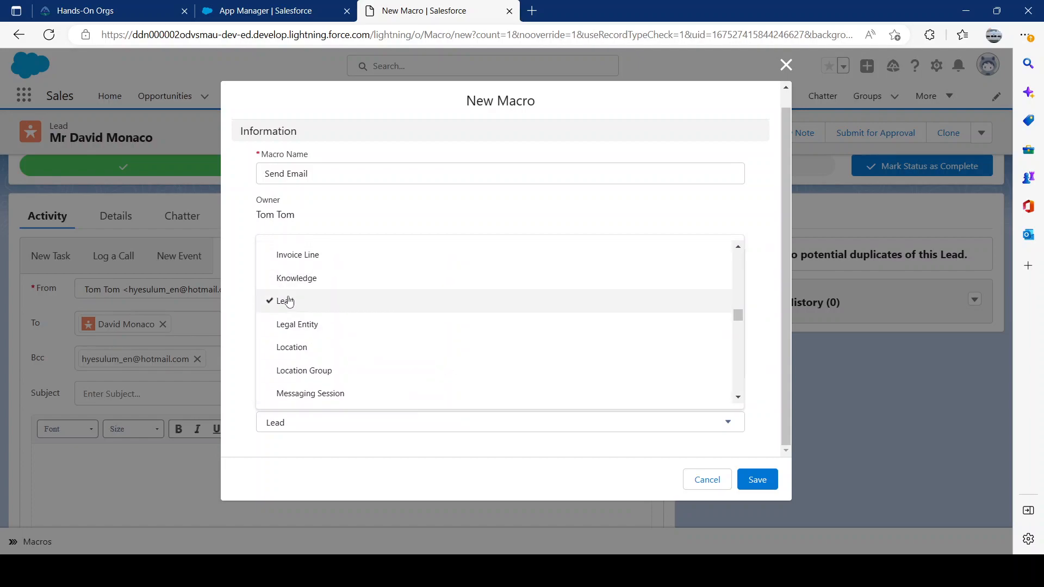
{"action": "left_click", "coordinate": [287, 300]}
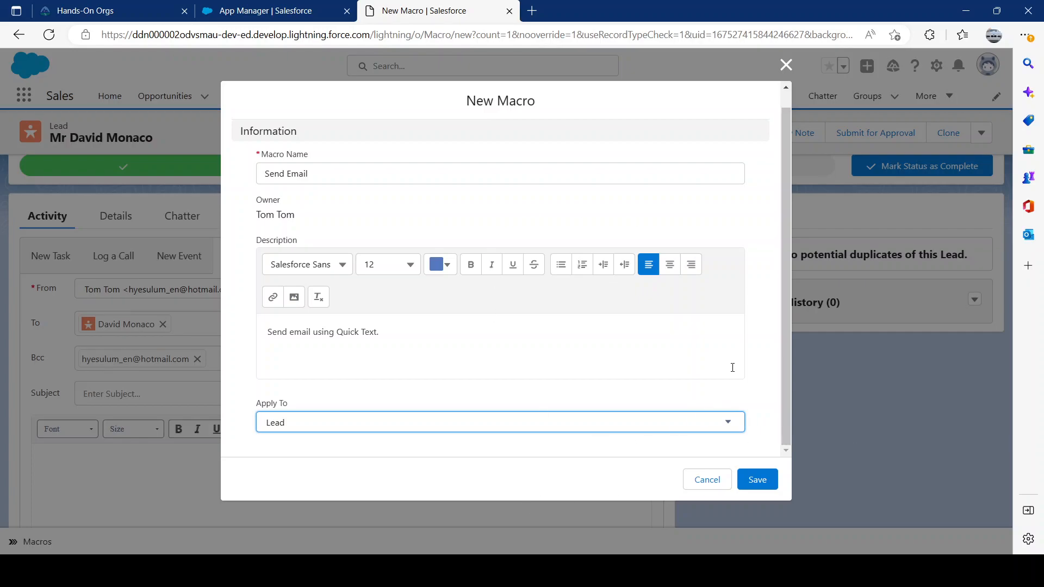
Save the Send Email macro and open its instructions for editing.
{"action": "left_click", "coordinate": [752, 484]}
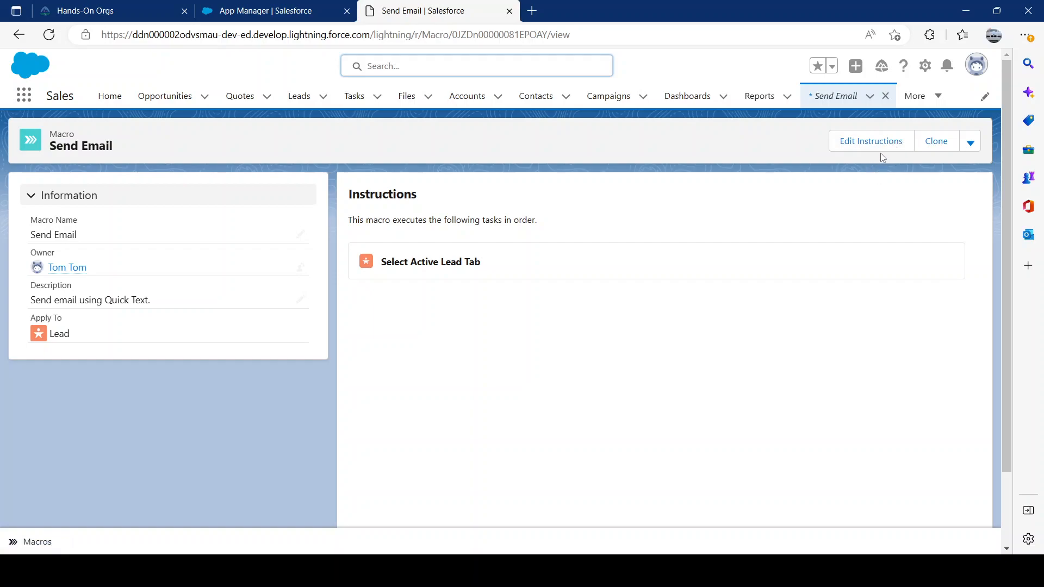
{"action": "left_click", "coordinate": [971, 143]}
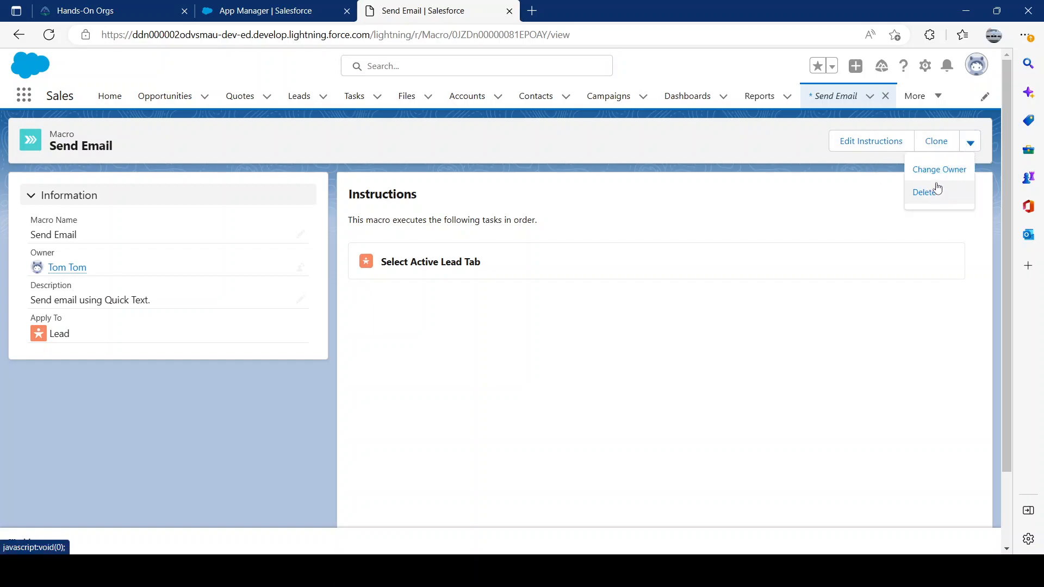
{"action": "left_click", "coordinate": [881, 144]}
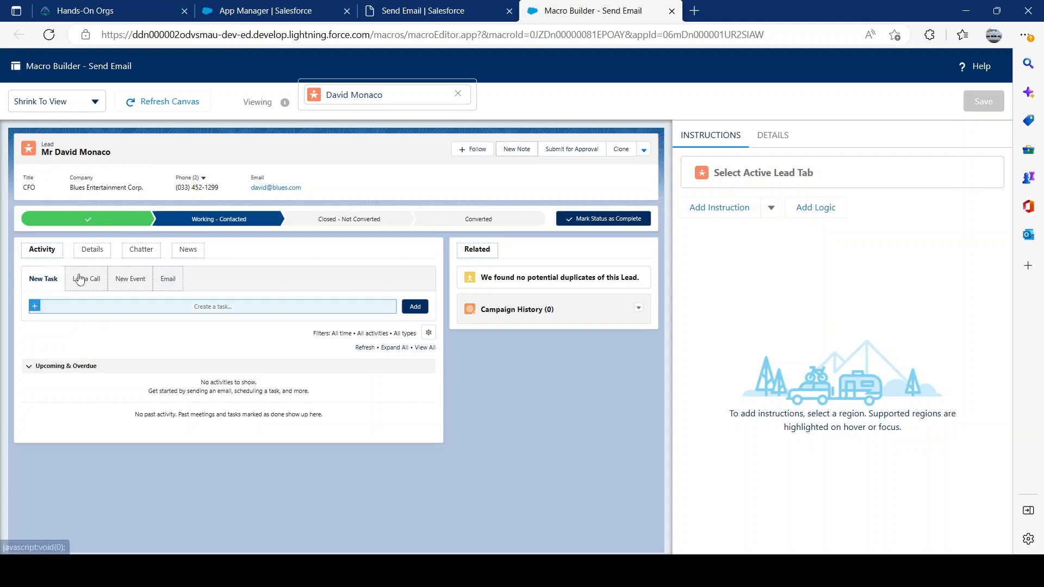
Add the lead's Email action to the macro, with an instruction for the Cc field.
{"action": "left_click", "coordinate": [167, 278]}
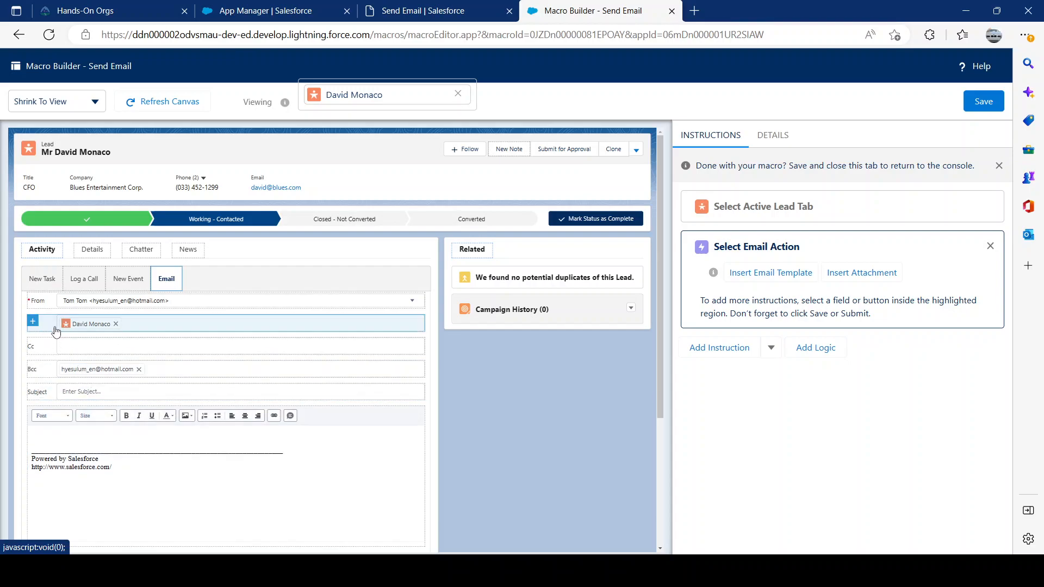
{"action": "left_click", "coordinate": [92, 351]}
{"action": "left_click", "coordinate": [785, 325]}
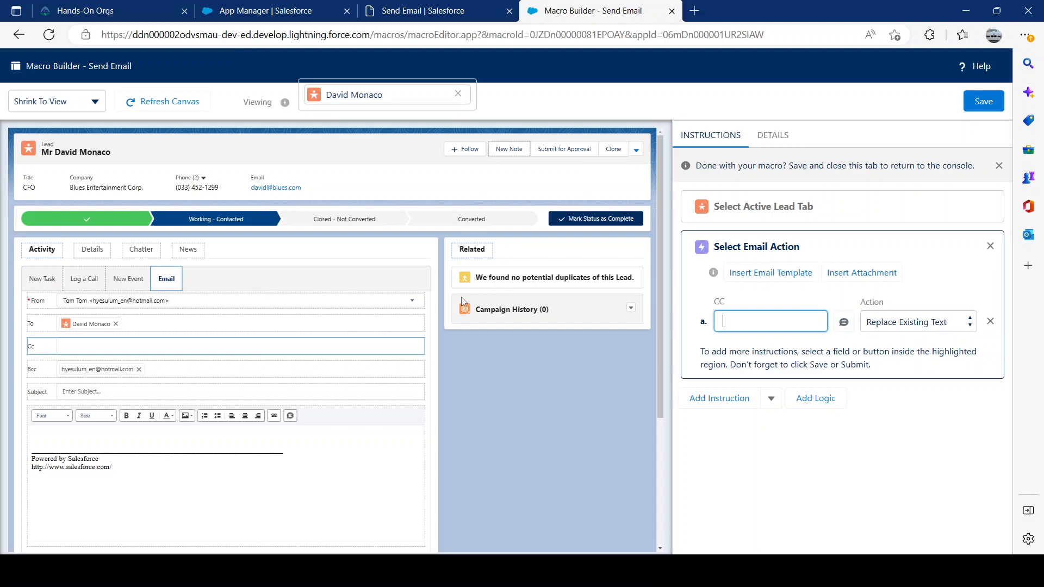
Insert the classic email template "Experience Cloud: Changed Password Email" into the macro's email action.
{"action": "left_click", "coordinate": [736, 279]}
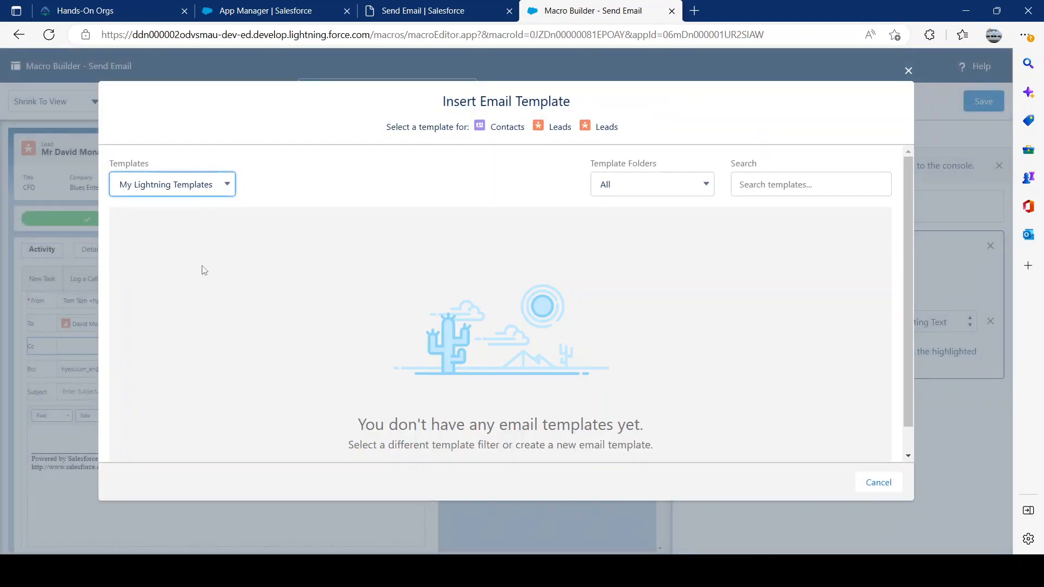
{"action": "left_click", "coordinate": [199, 185]}
{"action": "left_click", "coordinate": [199, 217]}
{"action": "left_click", "coordinate": [200, 191]}
{"action": "left_click", "coordinate": [188, 229]}
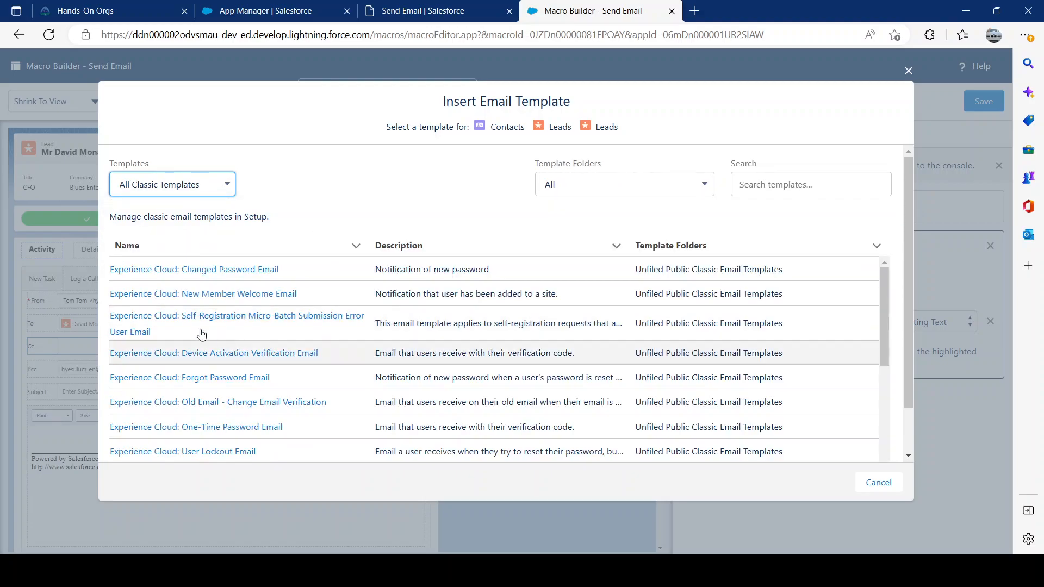
{"action": "left_click", "coordinate": [172, 271]}
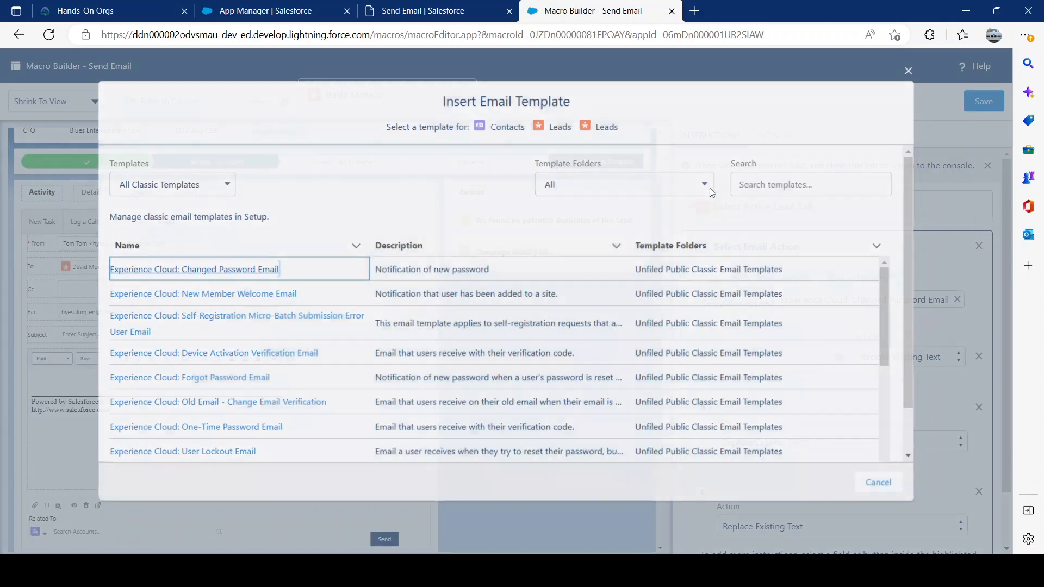
Review the CC, subject and HTML body instructions in the email action, including the actions offered for CC.
{"action": "scroll", "coordinate": [772, 397], "scroll_direction": "down", "scroll_amount": 1}
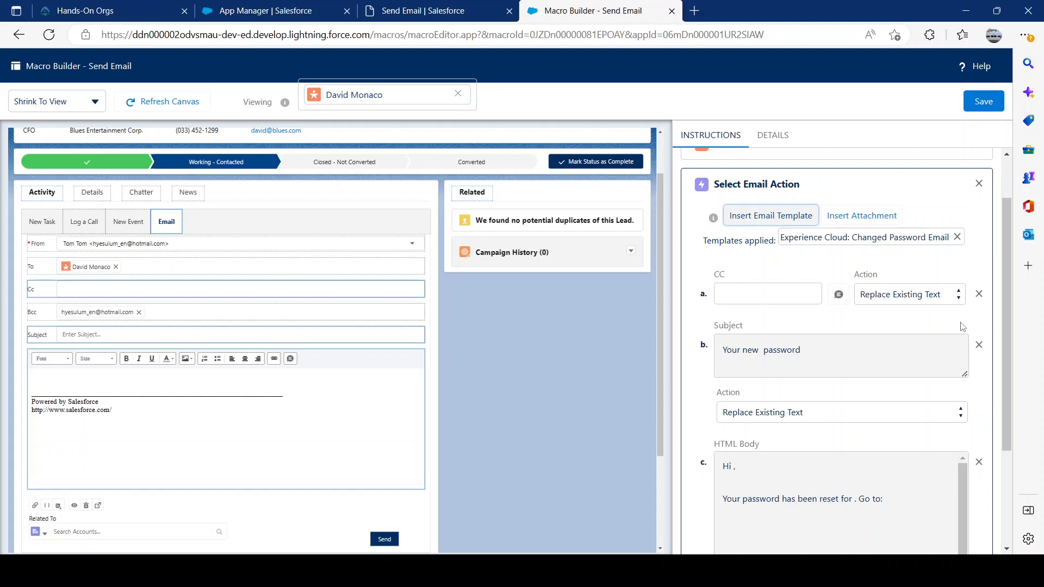
{"action": "scroll", "coordinate": [939, 288], "scroll_direction": "down", "scroll_amount": 1}
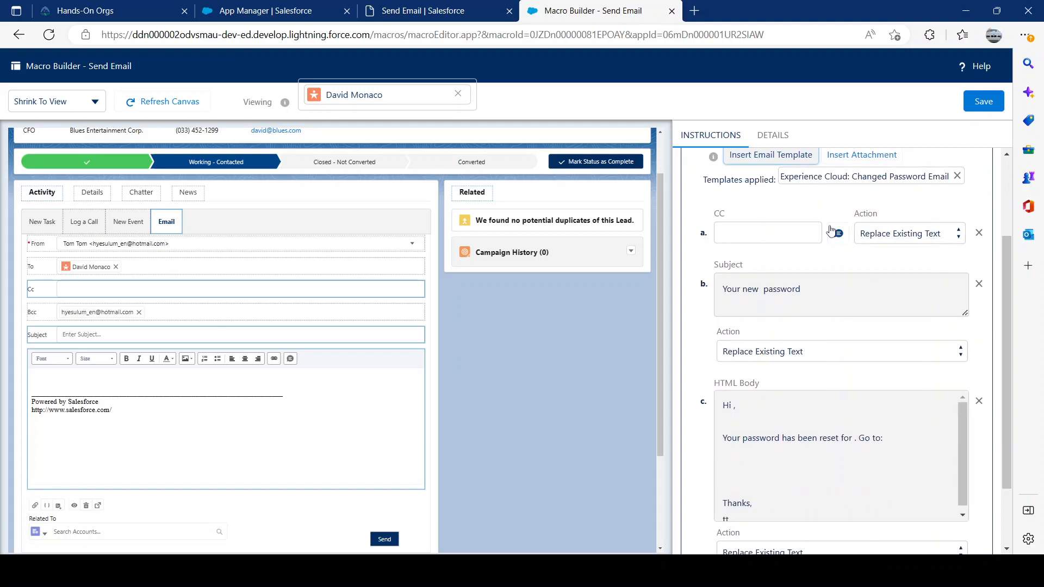
{"action": "scroll", "coordinate": [881, 242], "scroll_direction": "up", "scroll_amount": 2}
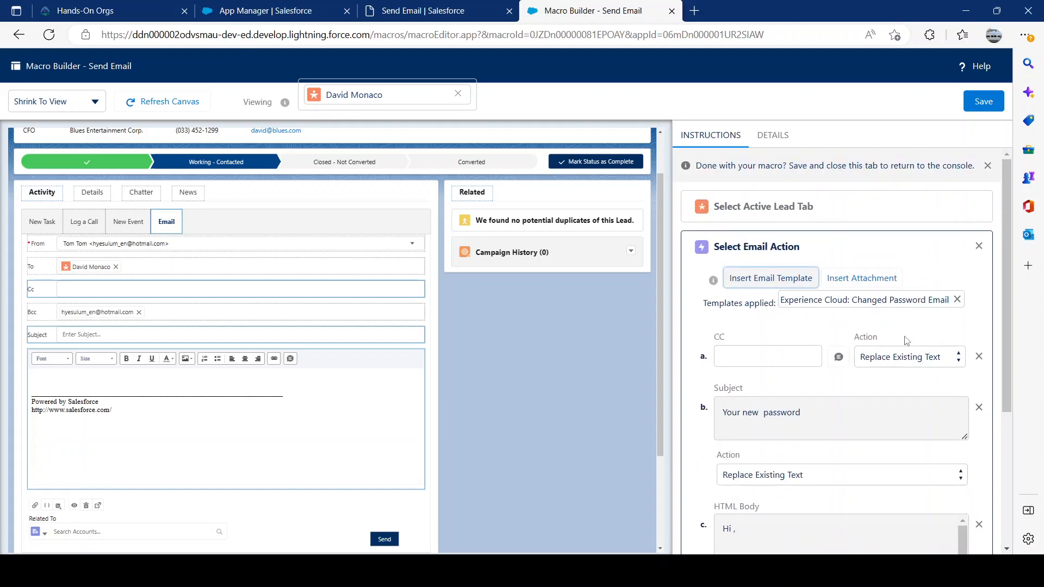
{"action": "scroll", "coordinate": [914, 342], "scroll_direction": "down", "scroll_amount": 1}
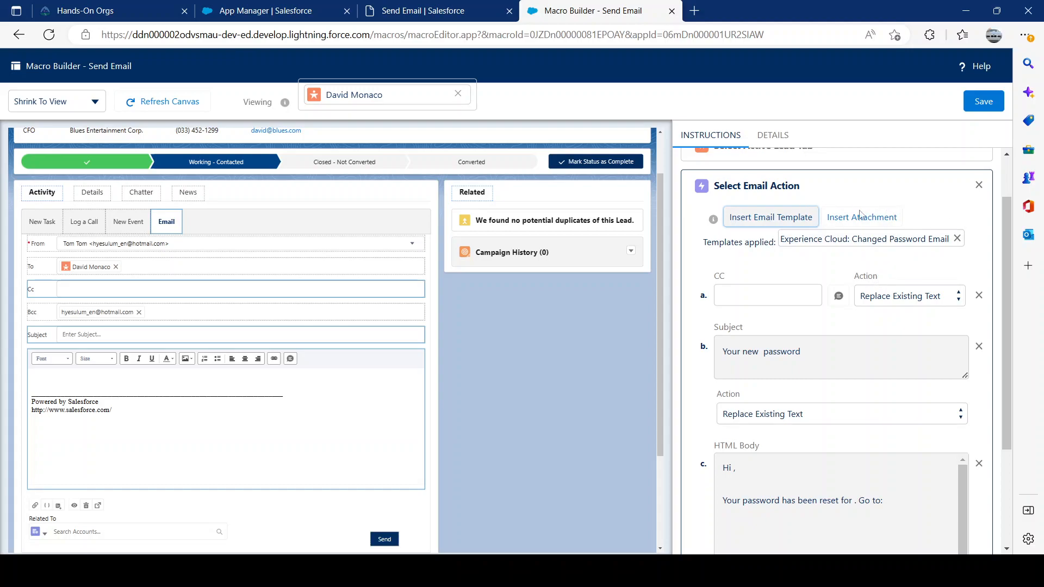
{"action": "scroll", "coordinate": [923, 278], "scroll_direction": "down", "scroll_amount": 1}
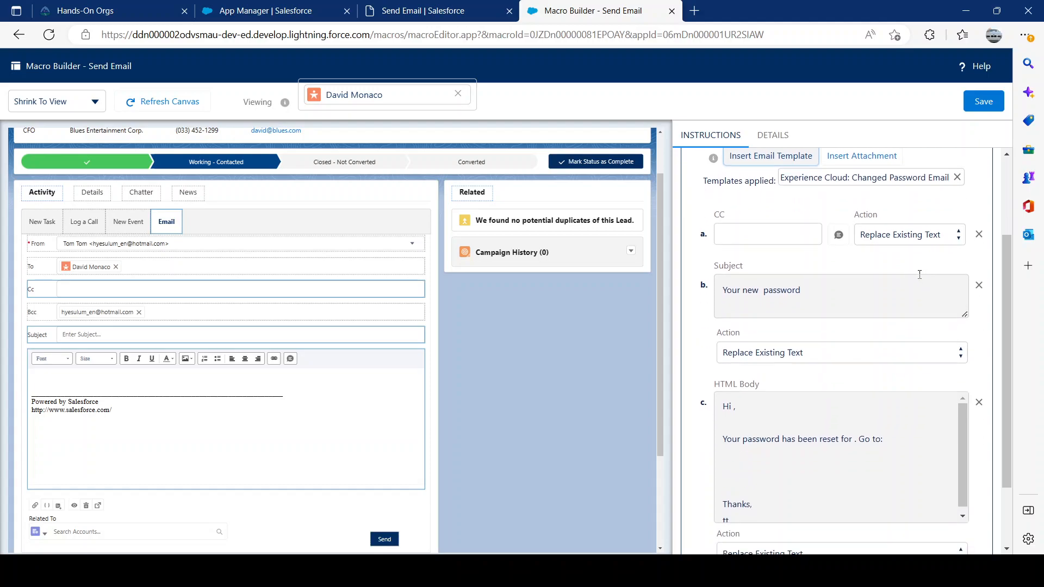
{"action": "left_click", "coordinate": [886, 237]}
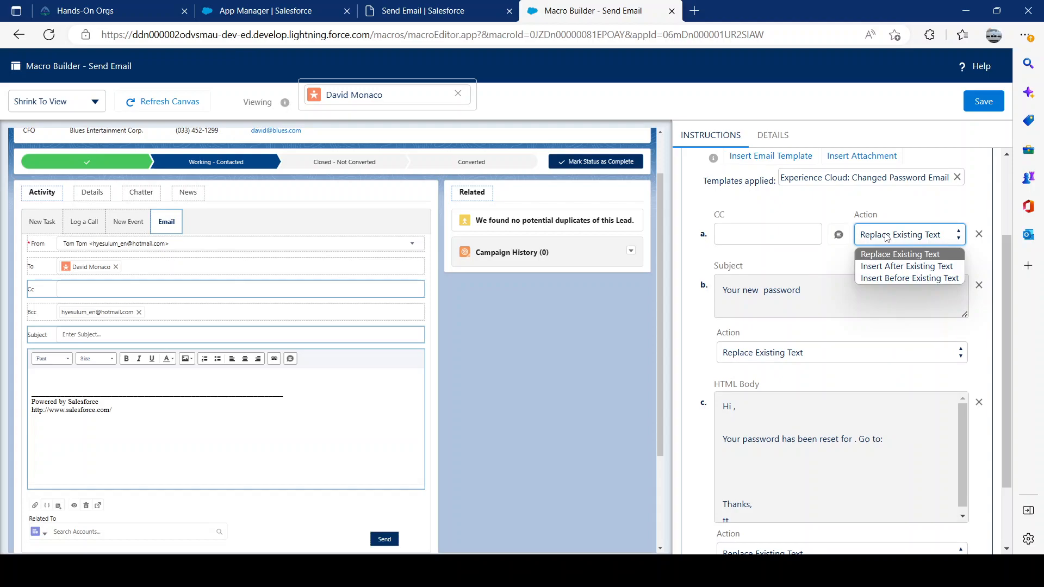
Try "test" as the CC value, check how its action options would apply, and clear the field.
{"action": "left_click", "coordinate": [745, 229]}
{"action": "type", "text": "test"}
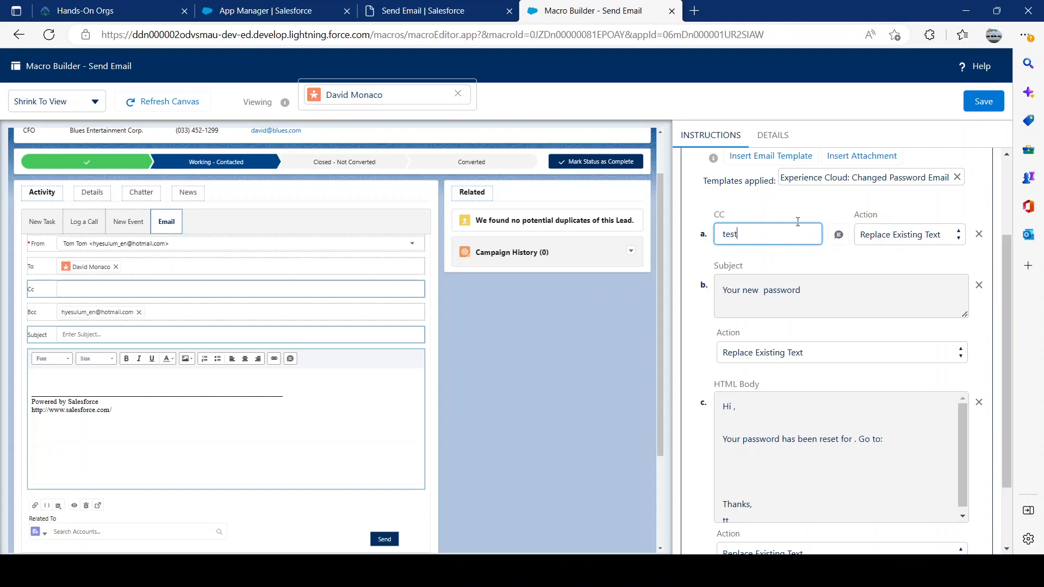
{"action": "left_click", "coordinate": [895, 235]}
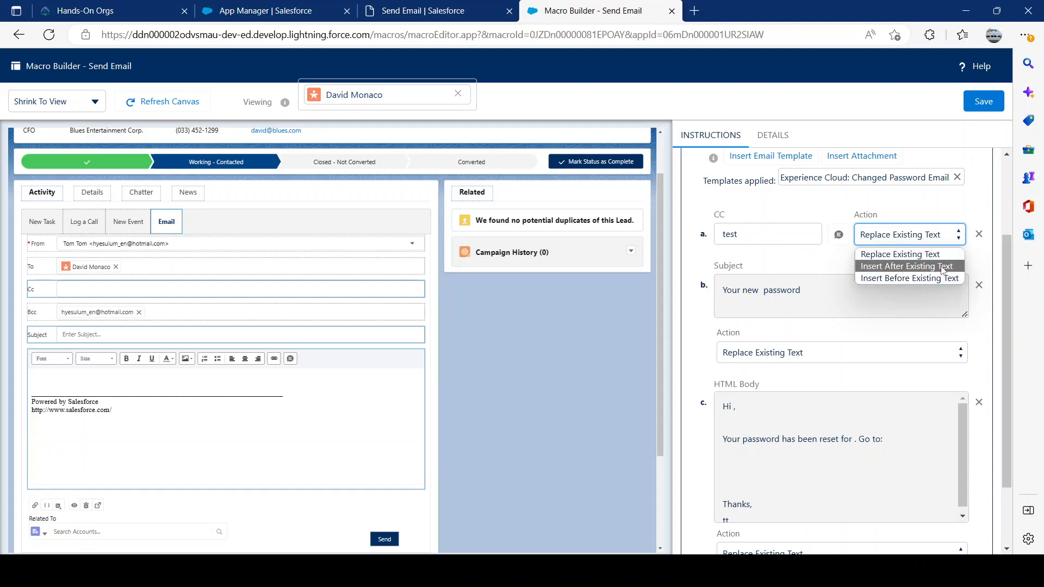
{"action": "left_click", "coordinate": [767, 235]}
{"action": "left_click", "coordinate": [865, 236]}
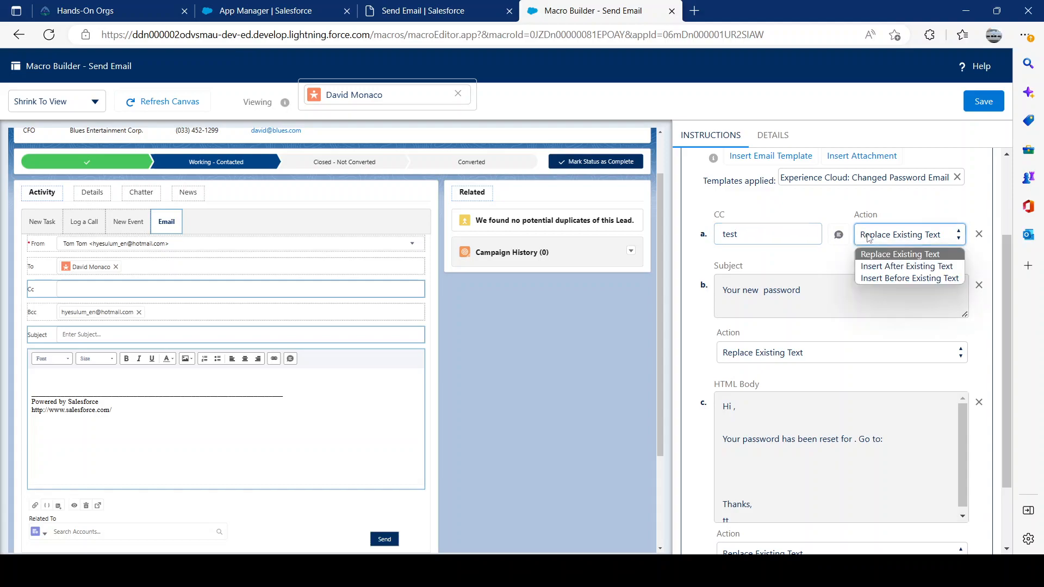
{"action": "left_click", "coordinate": [753, 234]}
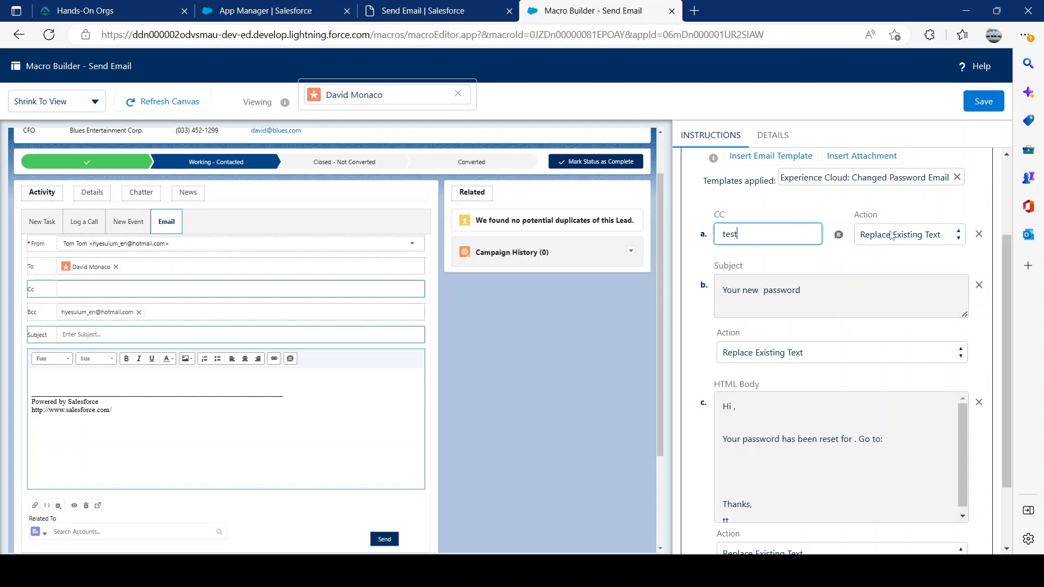
{"action": "key", "text": "BackSpace"}
{"action": "key", "text": "BackSpace"}
Examine the action options and the quick text available for the CC instruction, keeping Replace Existing Text.
{"action": "left_click", "coordinate": [894, 235]}
{"action": "left_click", "coordinate": [783, 234]}
{"action": "left_click", "coordinate": [863, 235]}
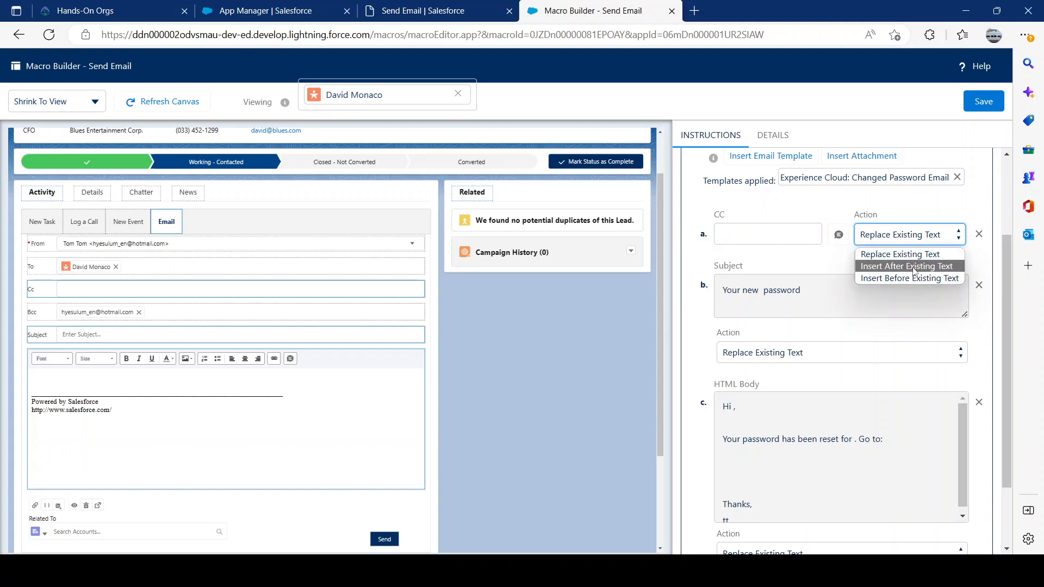
{"action": "left_click", "coordinate": [109, 261]}
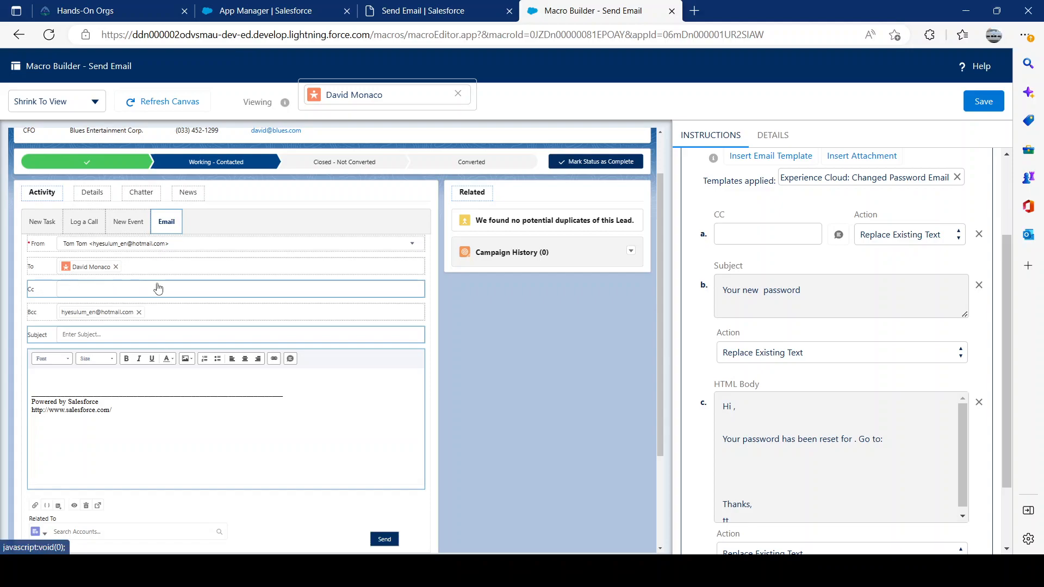
{"action": "left_click", "coordinate": [878, 235]}
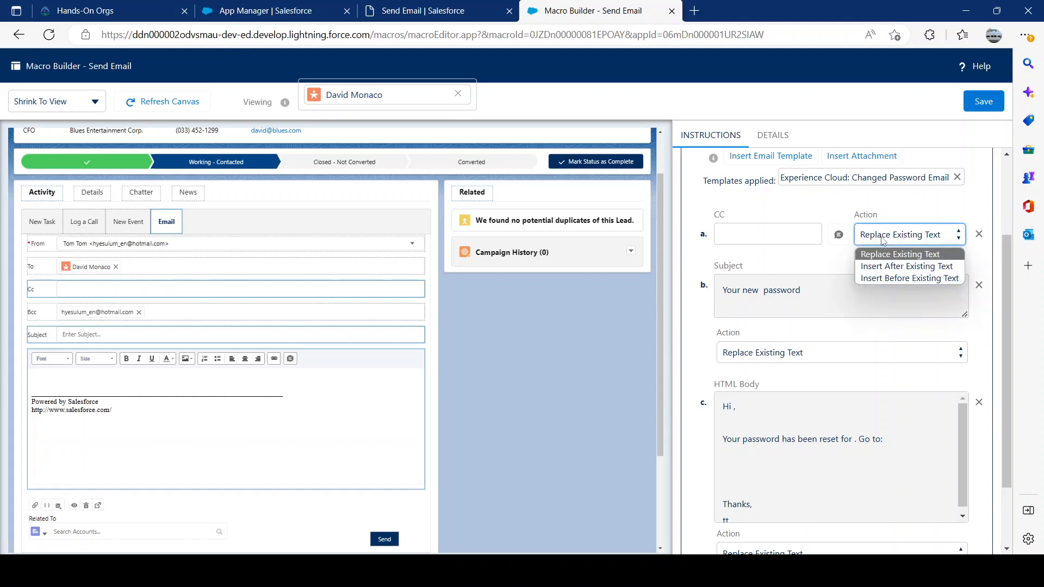
{"action": "left_click", "coordinate": [899, 256]}
{"action": "left_click", "coordinate": [728, 231]}
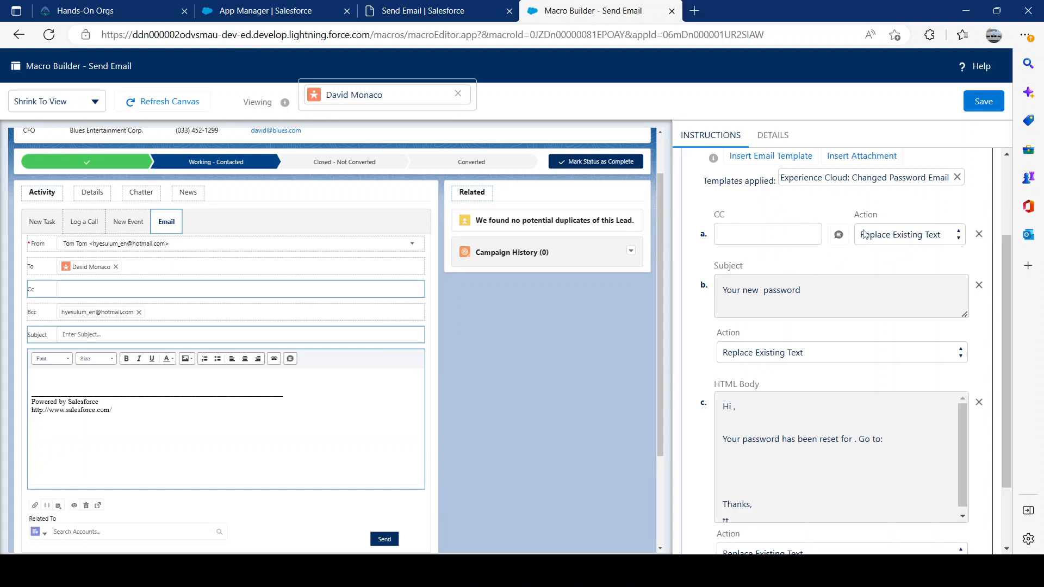
{"action": "left_click", "coordinate": [838, 238]}
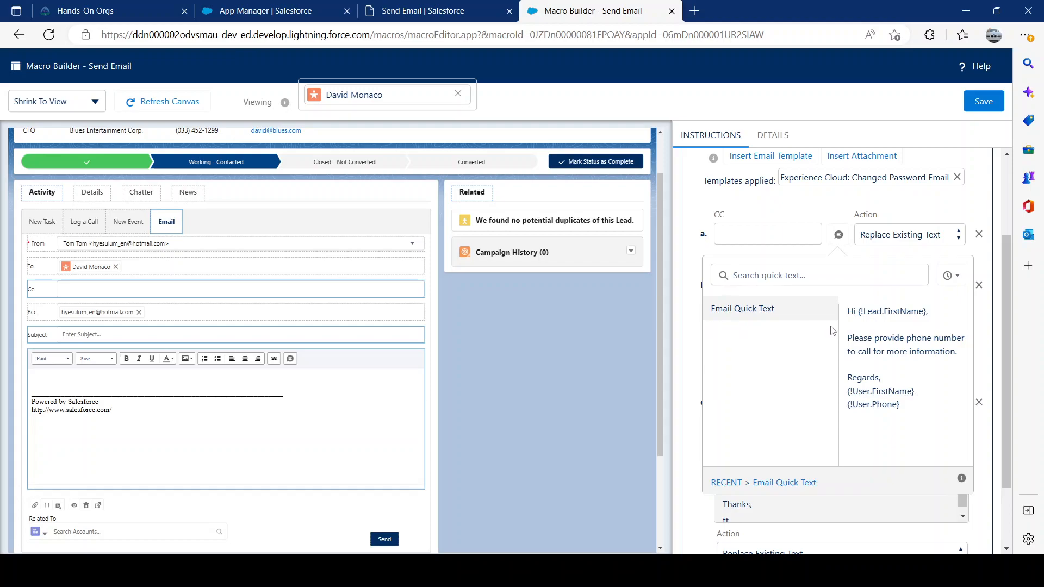
{"action": "left_click", "coordinate": [820, 210]}
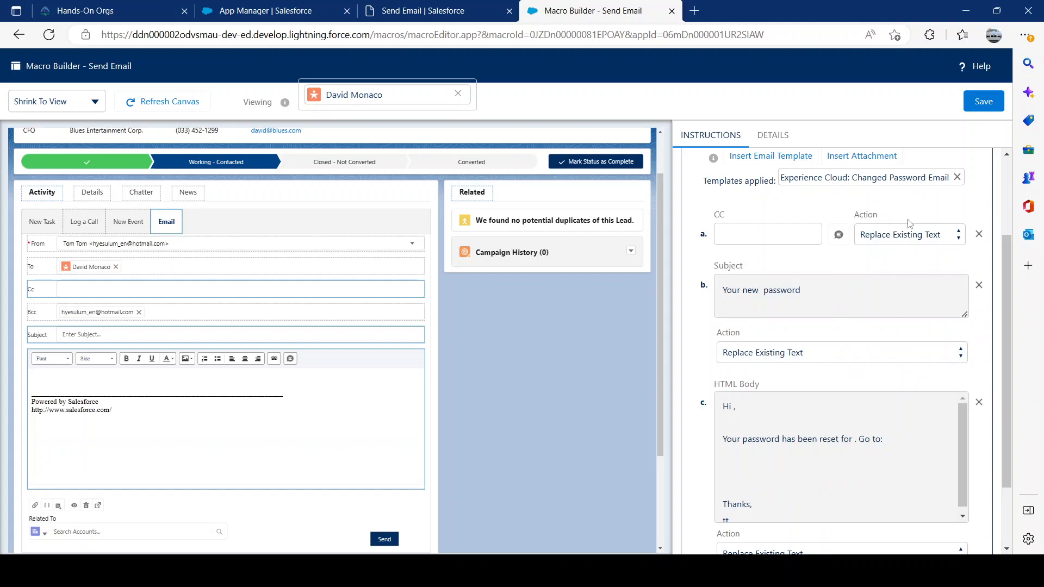
Examine the template's subject and HTML body instructions against the matching fields of the lead's email.
{"action": "scroll", "coordinate": [919, 229], "scroll_direction": "down", "scroll_amount": 2}
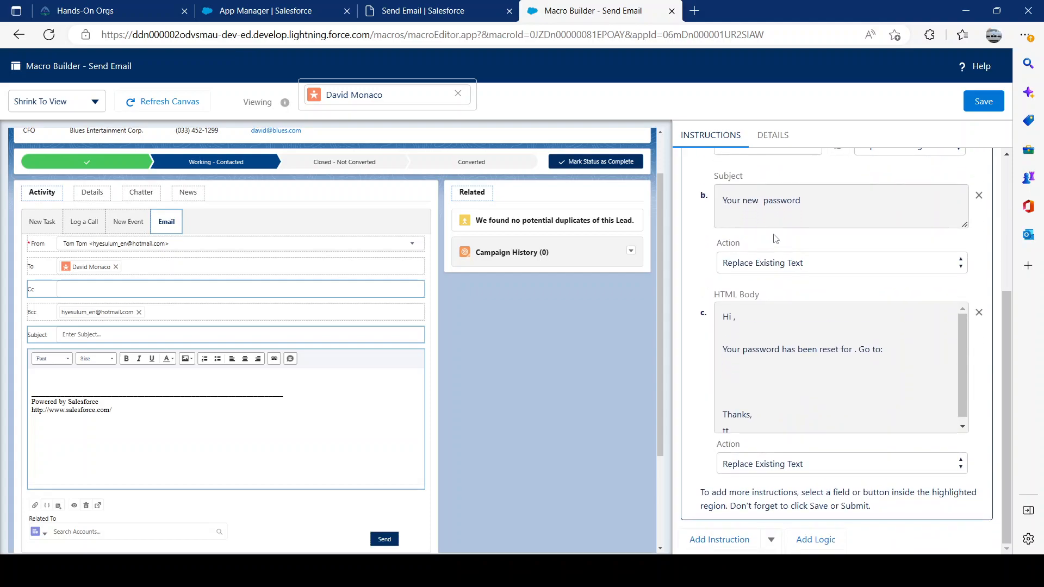
{"action": "scroll", "coordinate": [775, 238], "scroll_direction": "up", "scroll_amount": 1}
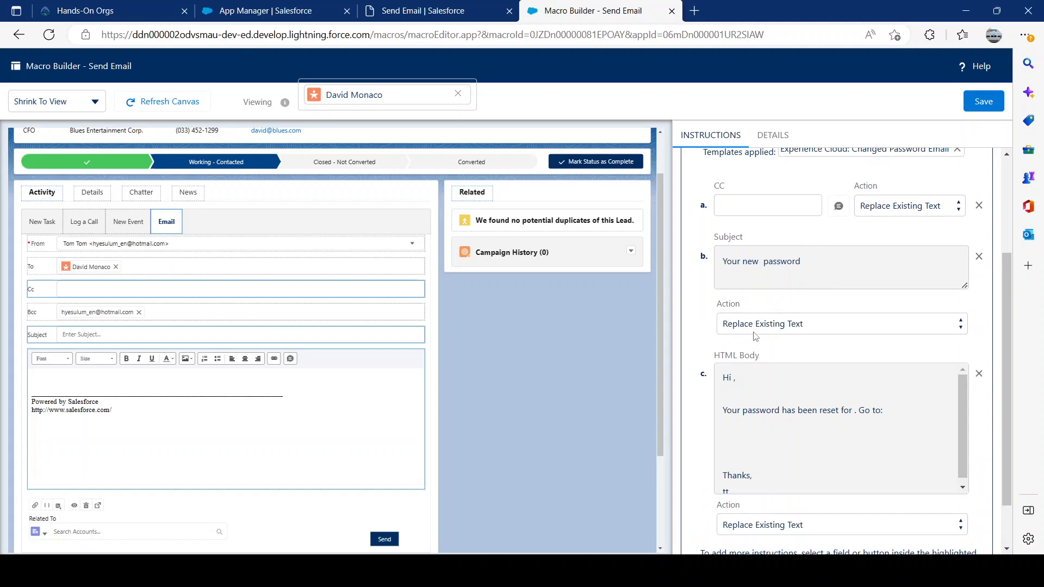
{"action": "scroll", "coordinate": [807, 331], "scroll_direction": "down", "scroll_amount": 1}
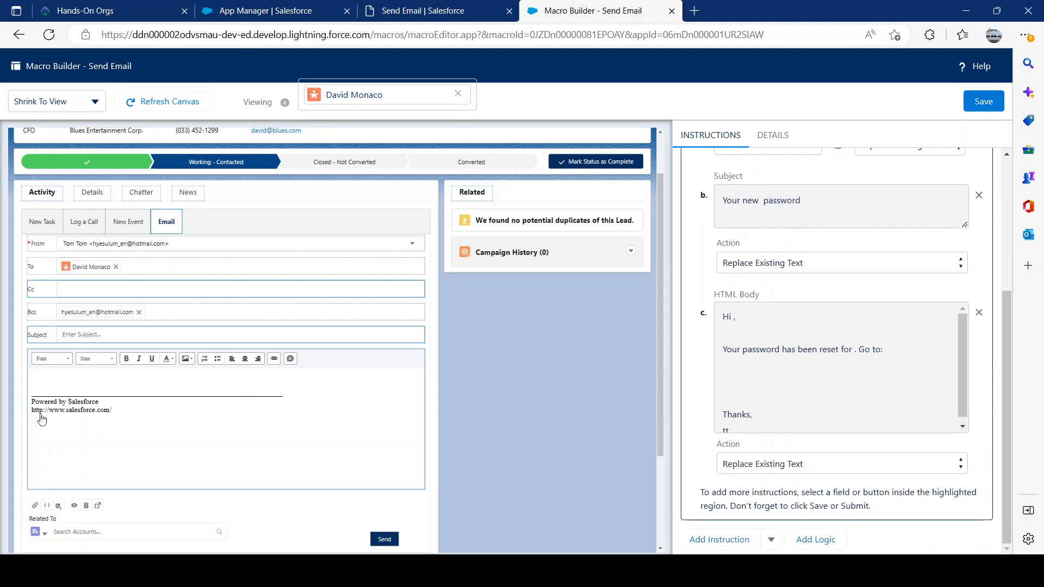
{"action": "scroll", "coordinate": [780, 272], "scroll_direction": "up", "scroll_amount": 1}
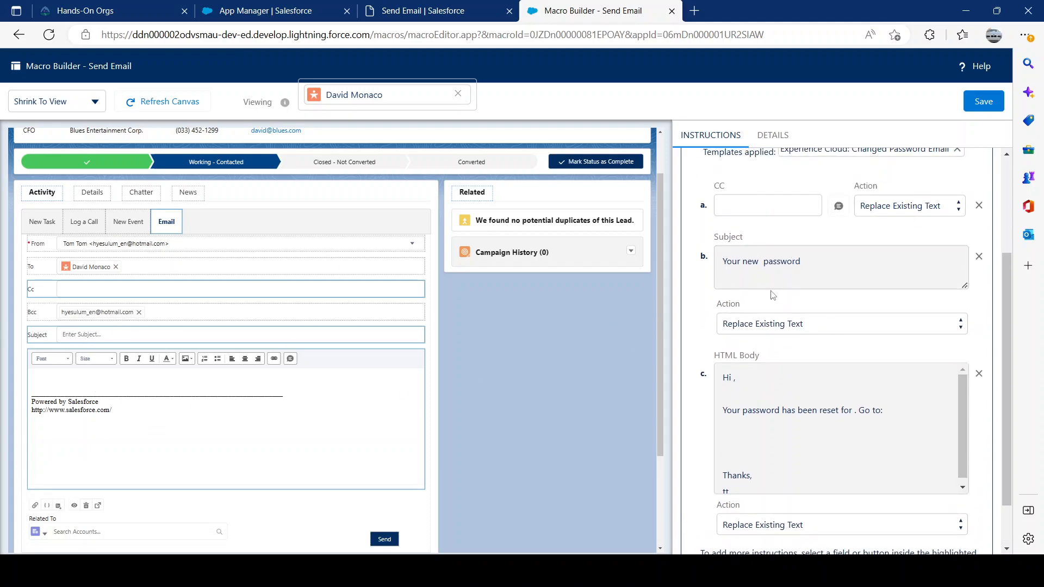
{"action": "left_click_drag", "start_coordinate": [732, 262], "coordinate": [860, 263]}
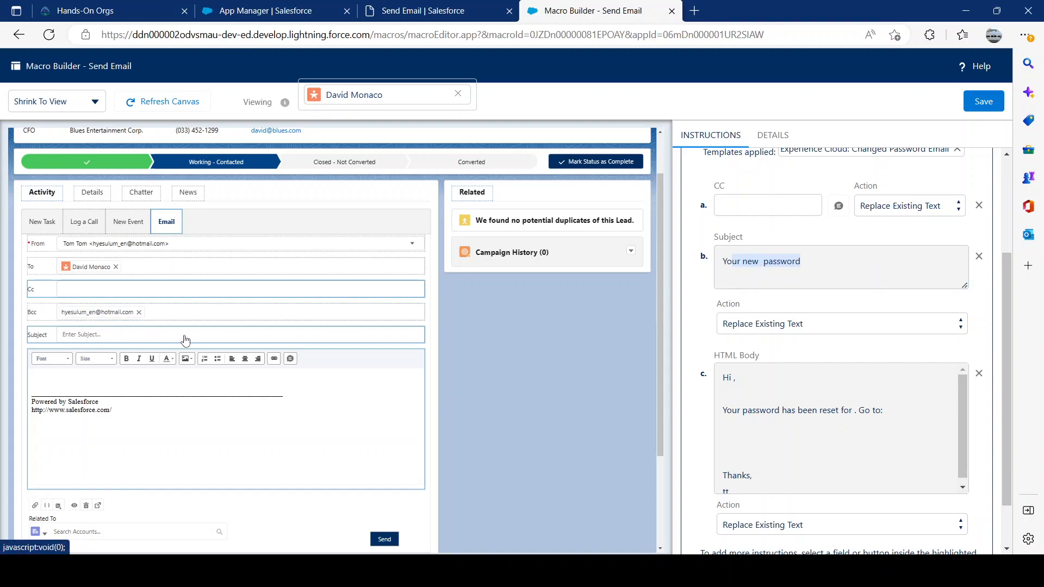
{"action": "scroll", "coordinate": [754, 329], "scroll_direction": "down", "scroll_amount": 1}
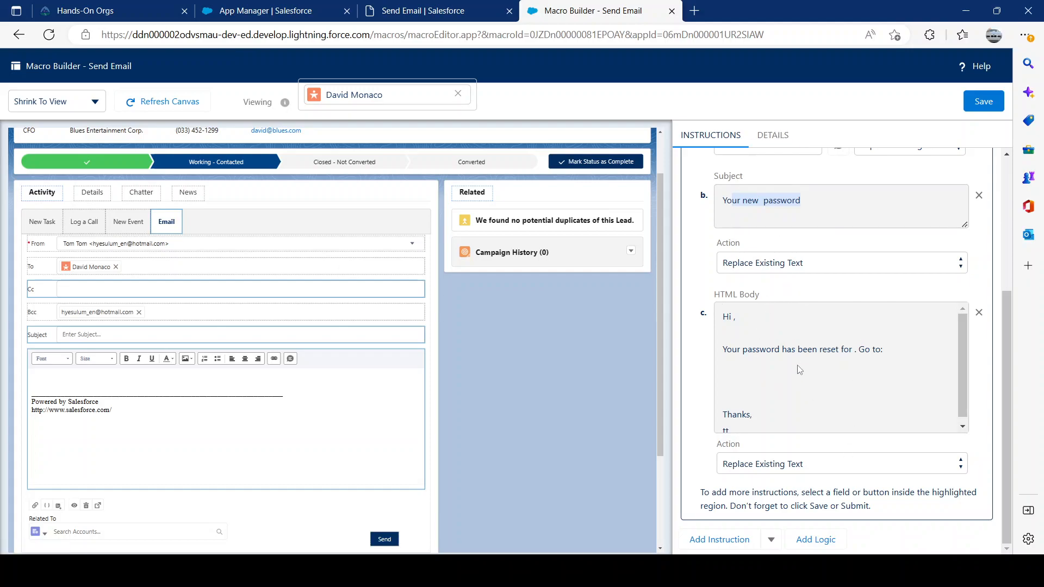
{"action": "scroll", "coordinate": [800, 386], "scroll_direction": "down", "scroll_amount": 1}
{"action": "scroll", "coordinate": [812, 382], "scroll_direction": "up", "scroll_amount": 1}
{"action": "scroll", "coordinate": [816, 383], "scroll_direction": "down", "scroll_amount": 1}
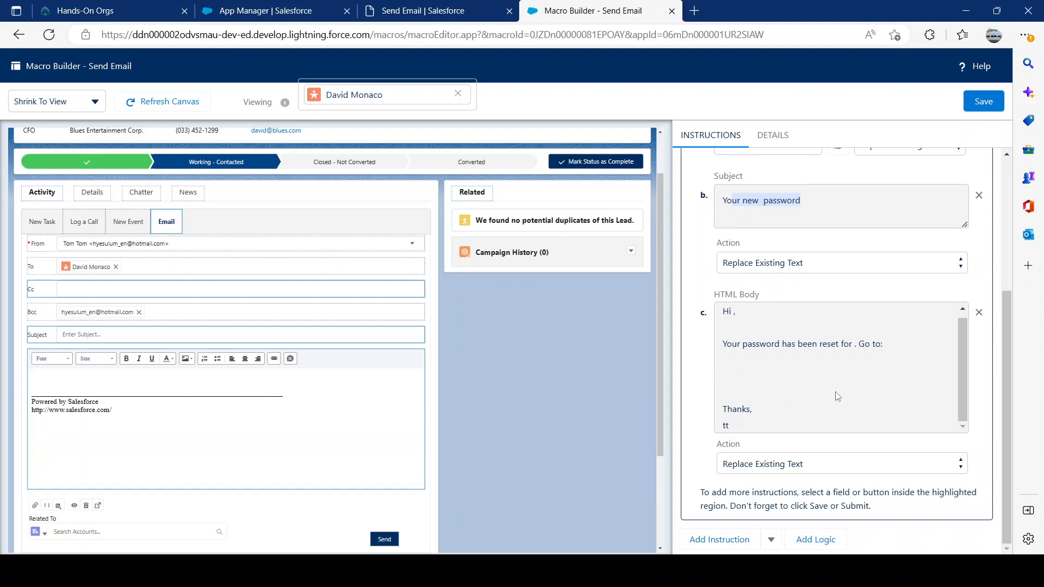
Replace the template's HTML body instruction with an empty one and check its available actions.
{"action": "left_click", "coordinate": [979, 313]}
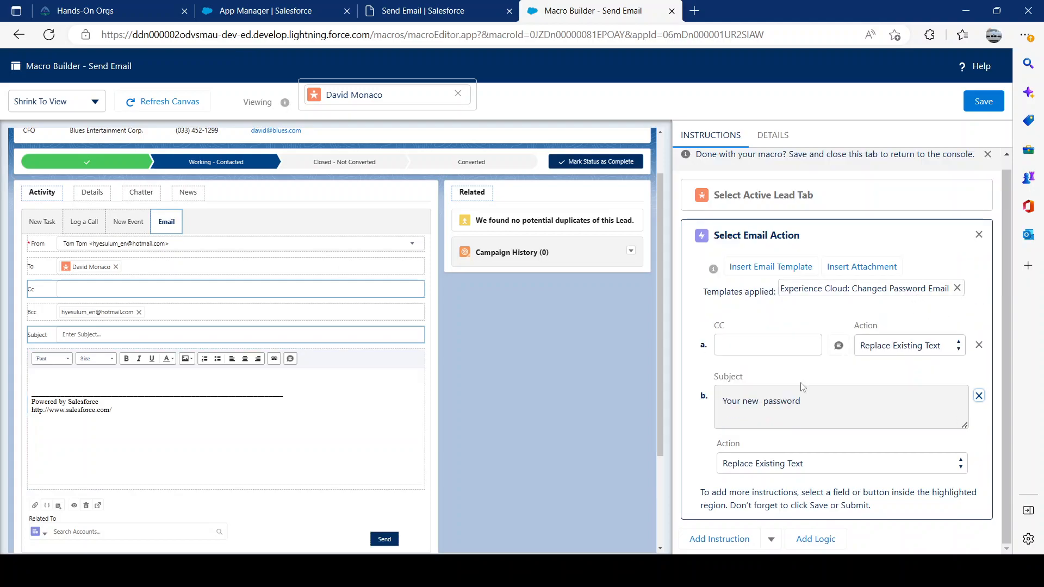
{"action": "left_click", "coordinate": [109, 395]}
{"action": "scroll", "coordinate": [931, 457], "scroll_direction": "down", "scroll_amount": 2}
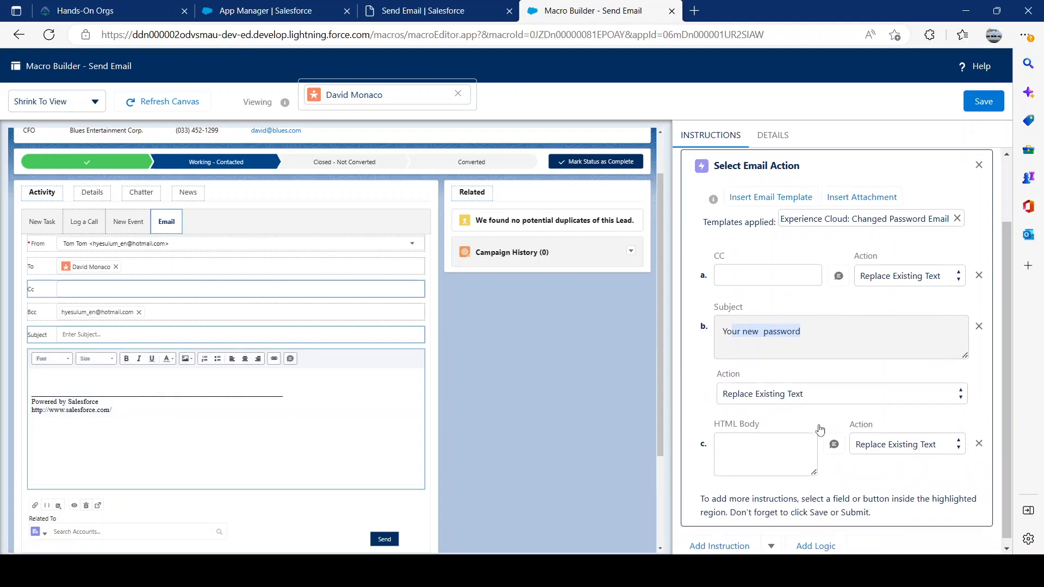
{"action": "left_click", "coordinate": [914, 443]}
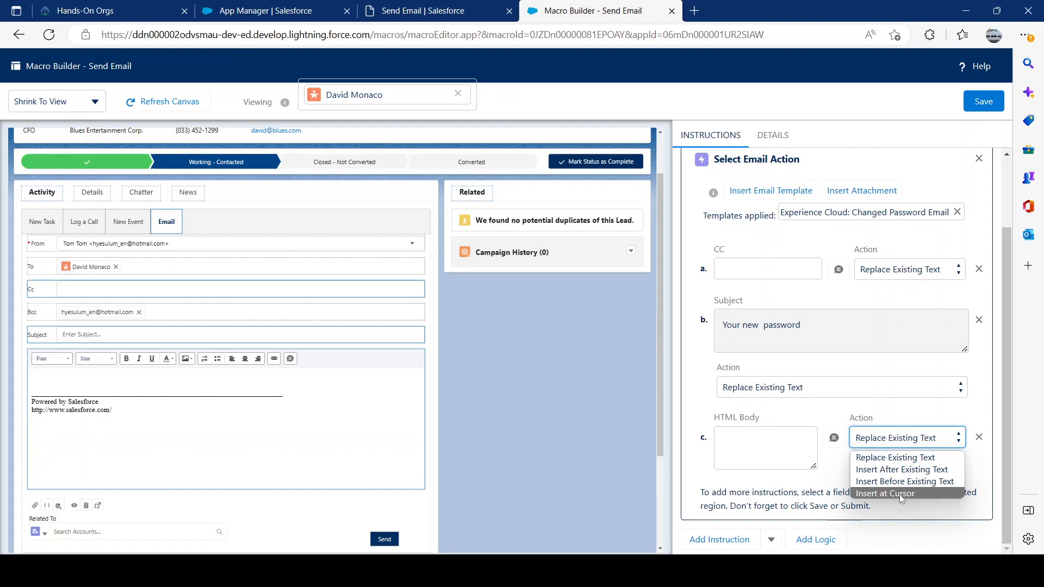
{"action": "left_click", "coordinate": [837, 420]}
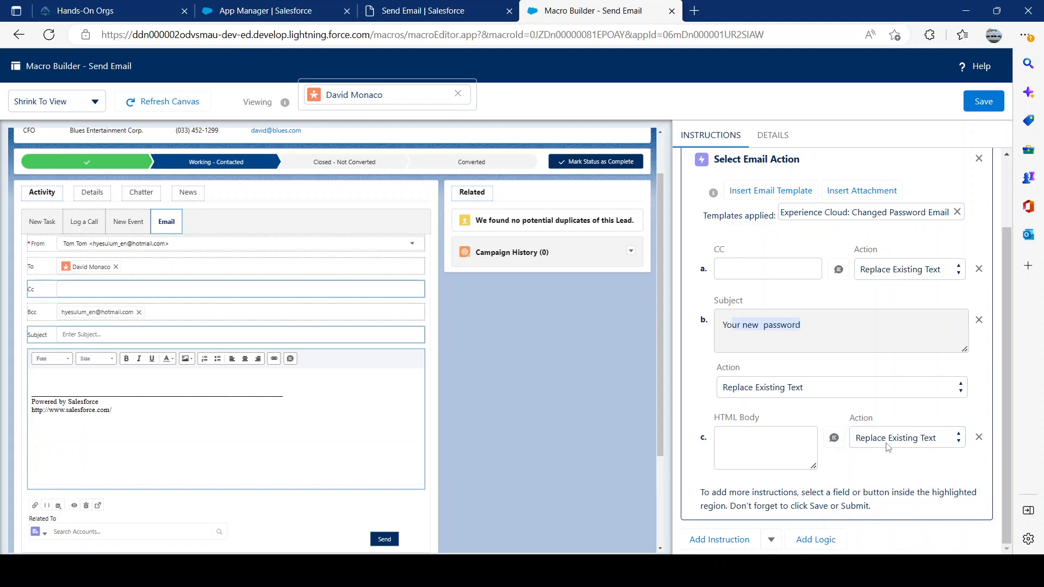
Fill the HTML Body instruction with the Email Quick Text entry.
{"action": "left_click", "coordinate": [836, 440]}
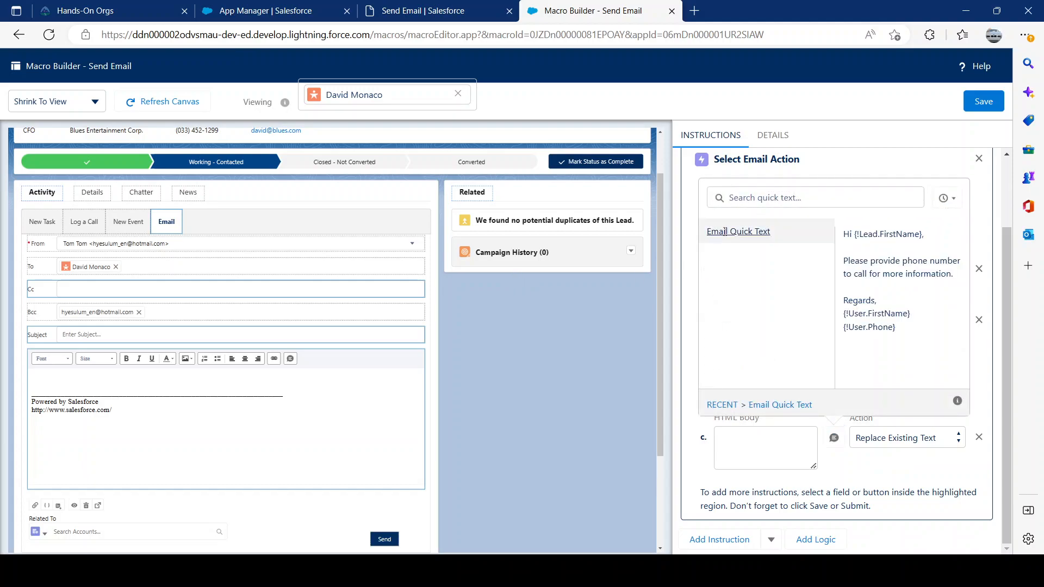
{"action": "left_click", "coordinate": [756, 236]}
{"action": "scroll", "coordinate": [712, 419], "scroll_direction": "down", "scroll_amount": 1}
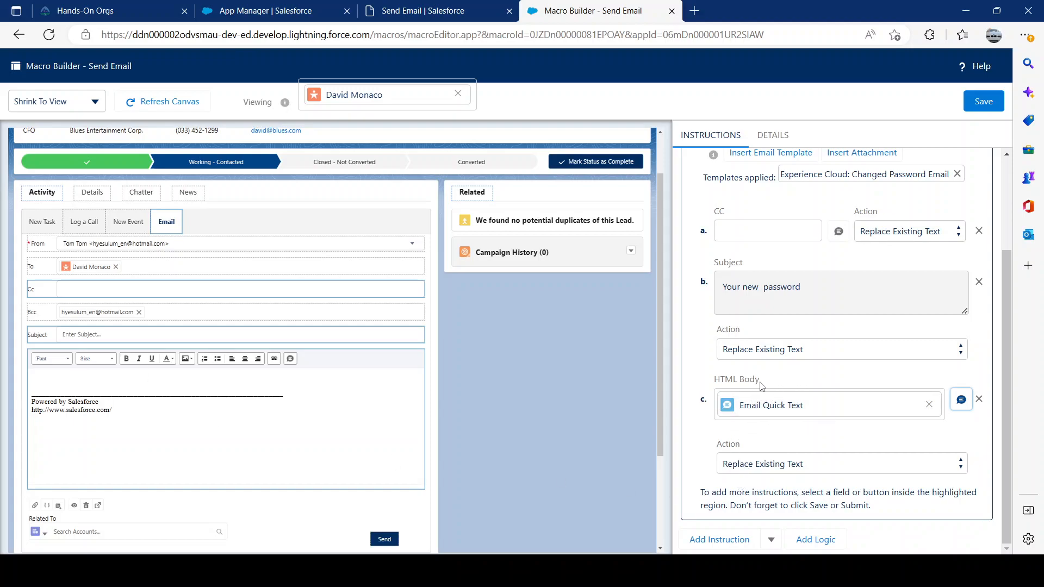
Add a Submit Action instruction that sends the lead's email after the CC, Subject and HTML Body instructions.
{"action": "scroll", "coordinate": [284, 433], "scroll_direction": "down", "scroll_amount": 2}
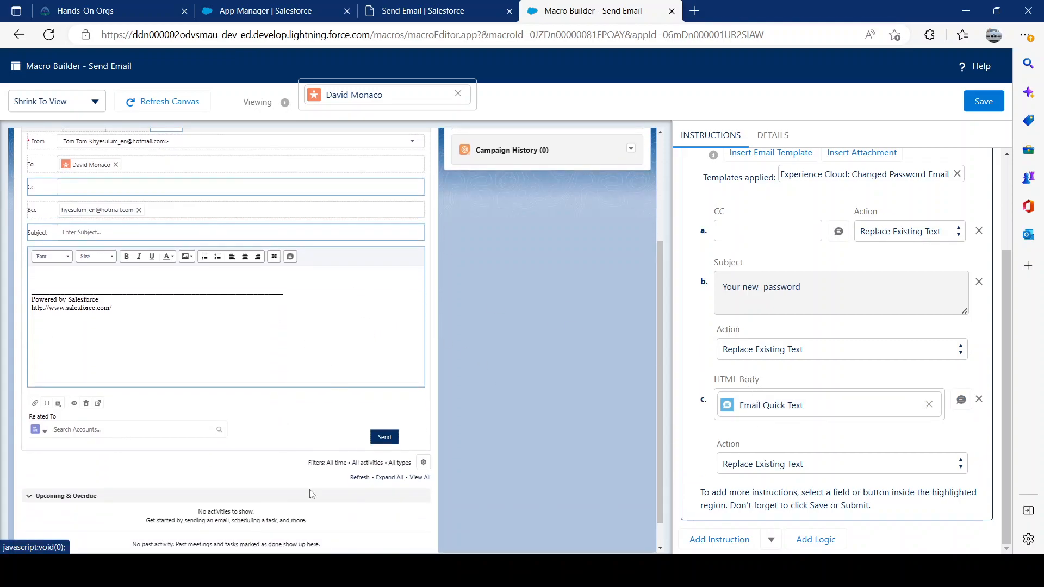
{"action": "scroll", "coordinate": [217, 354], "scroll_direction": "up", "scroll_amount": 2}
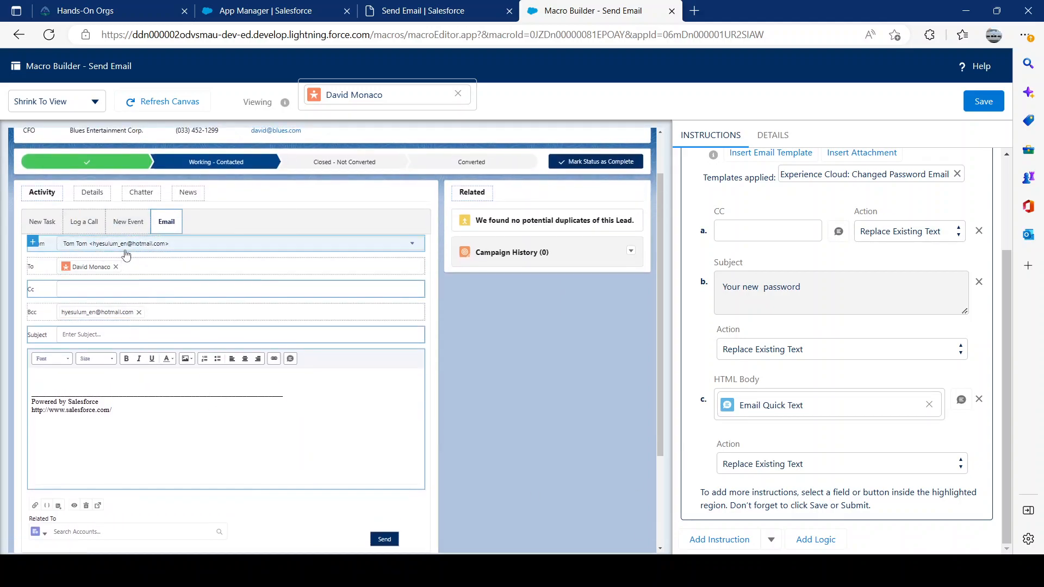
{"action": "scroll", "coordinate": [107, 275], "scroll_direction": "down", "scroll_amount": 2}
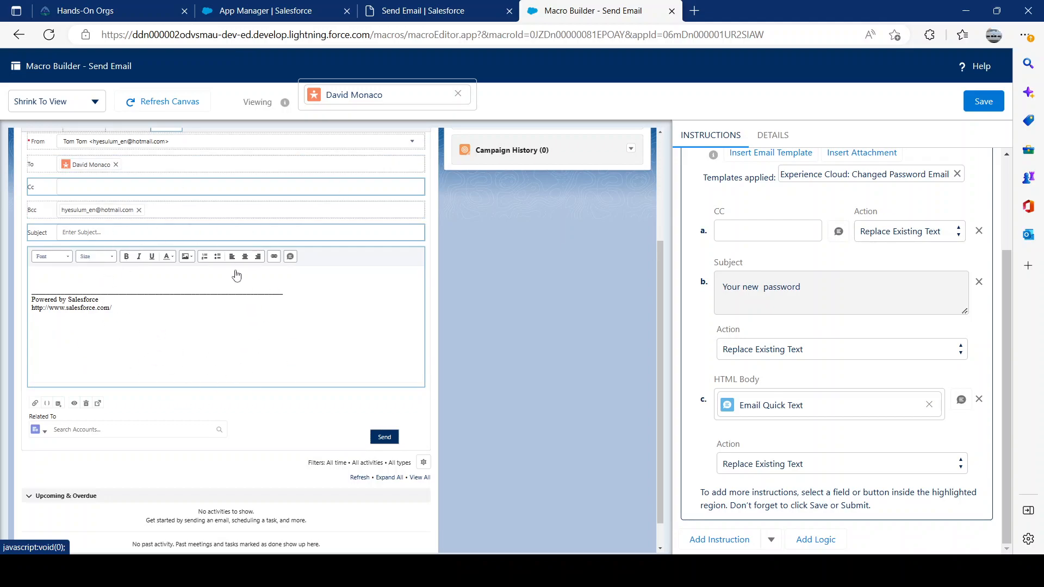
{"action": "scroll", "coordinate": [256, 330], "scroll_direction": "down", "scroll_amount": 1}
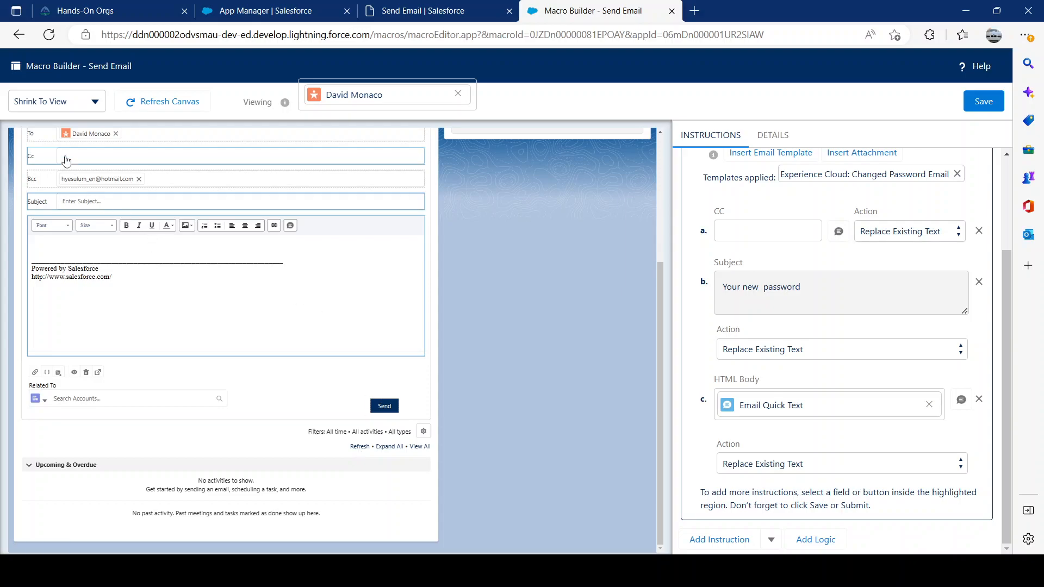
{"action": "scroll", "coordinate": [70, 170], "scroll_direction": "up", "scroll_amount": 1}
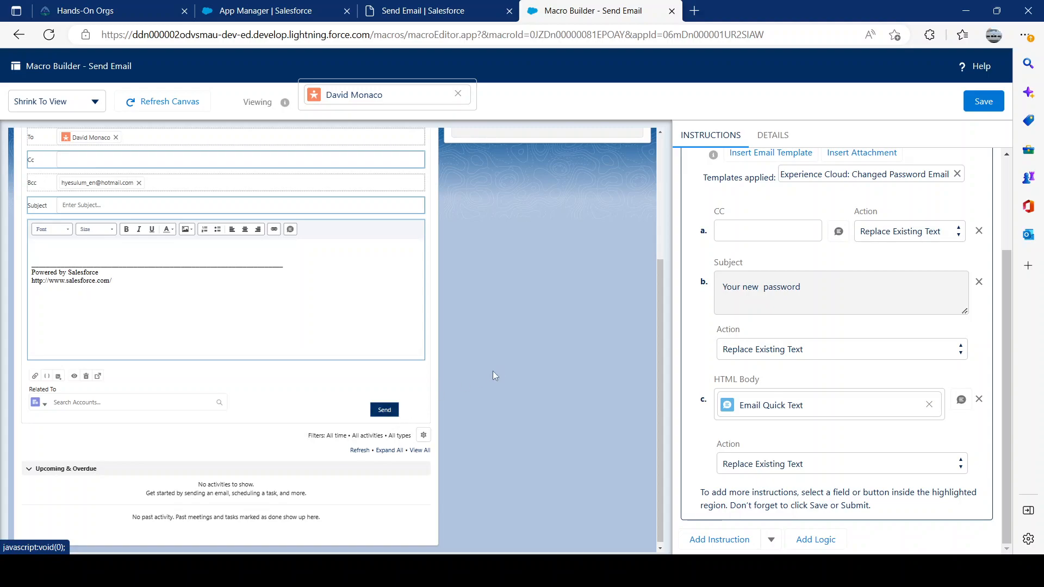
{"action": "left_click", "coordinate": [401, 413]}
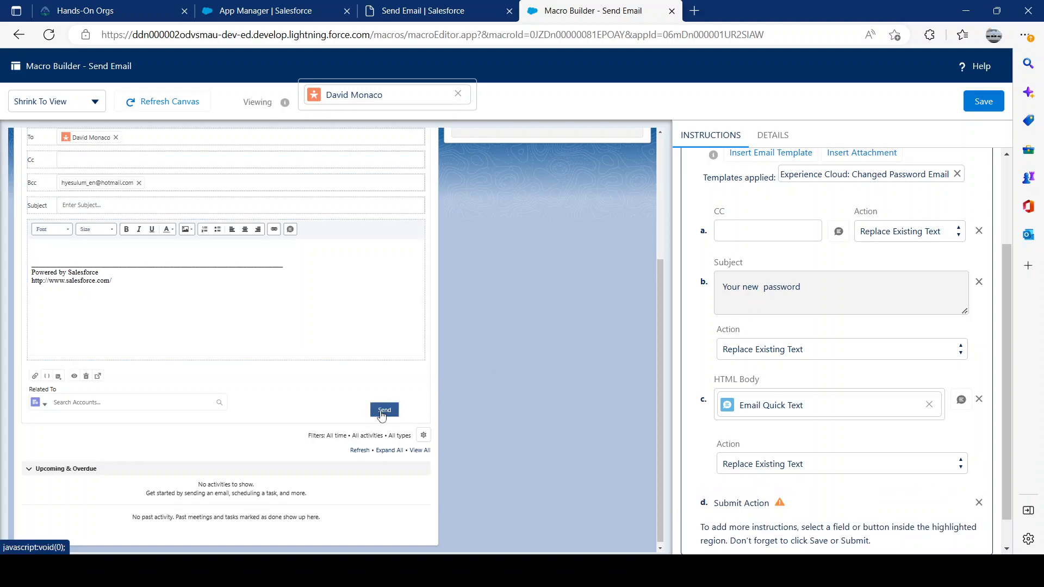
{"action": "scroll", "coordinate": [761, 456], "scroll_direction": "down", "scroll_amount": 1}
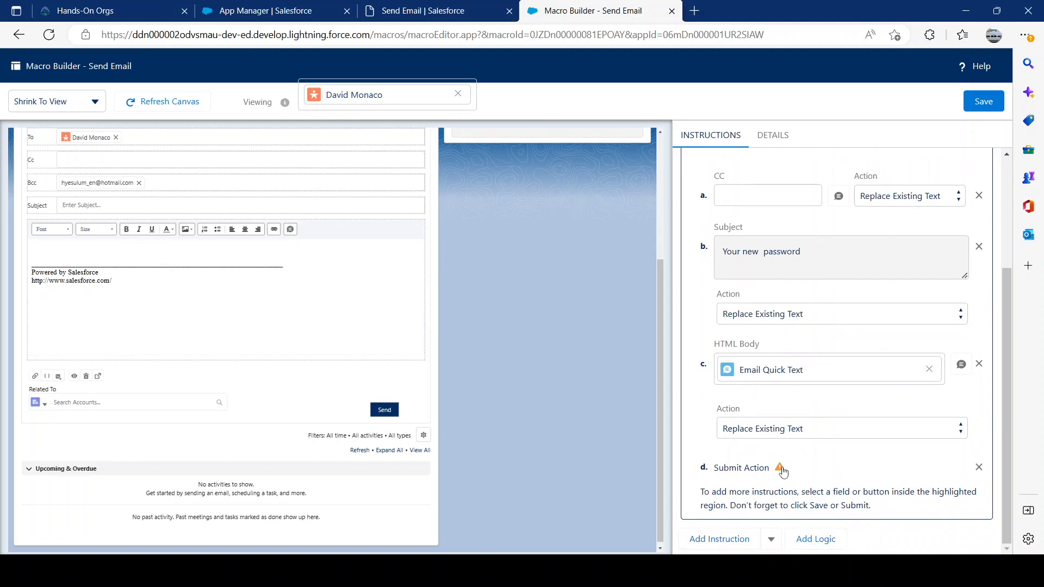
Save the macro, review its saved instructions, and dismiss the notice about returning to the console.
{"action": "left_click", "coordinate": [983, 102]}
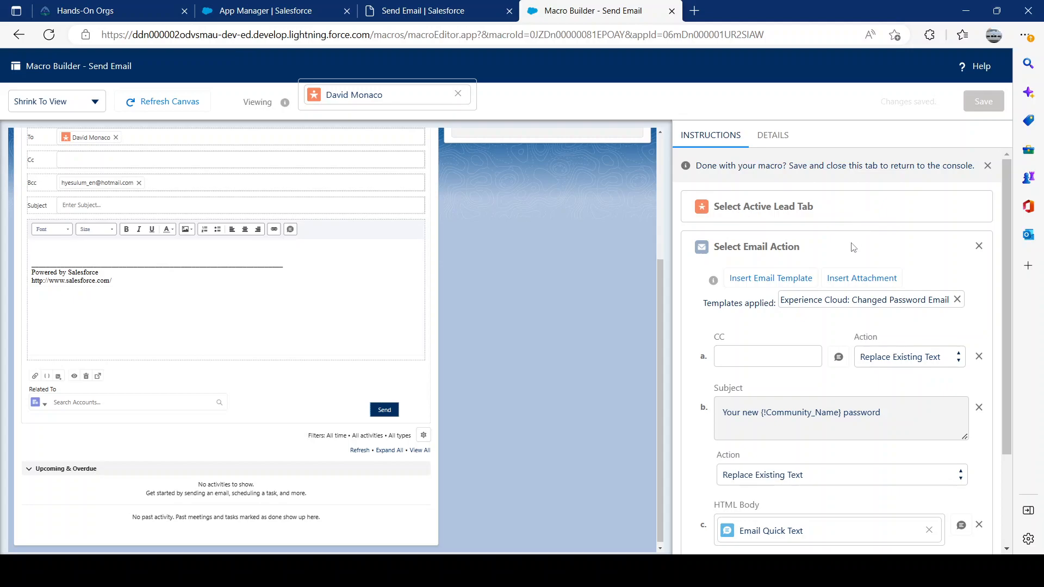
{"action": "scroll", "coordinate": [853, 246], "scroll_direction": "down", "scroll_amount": 3}
{"action": "left_click", "coordinate": [783, 507]}
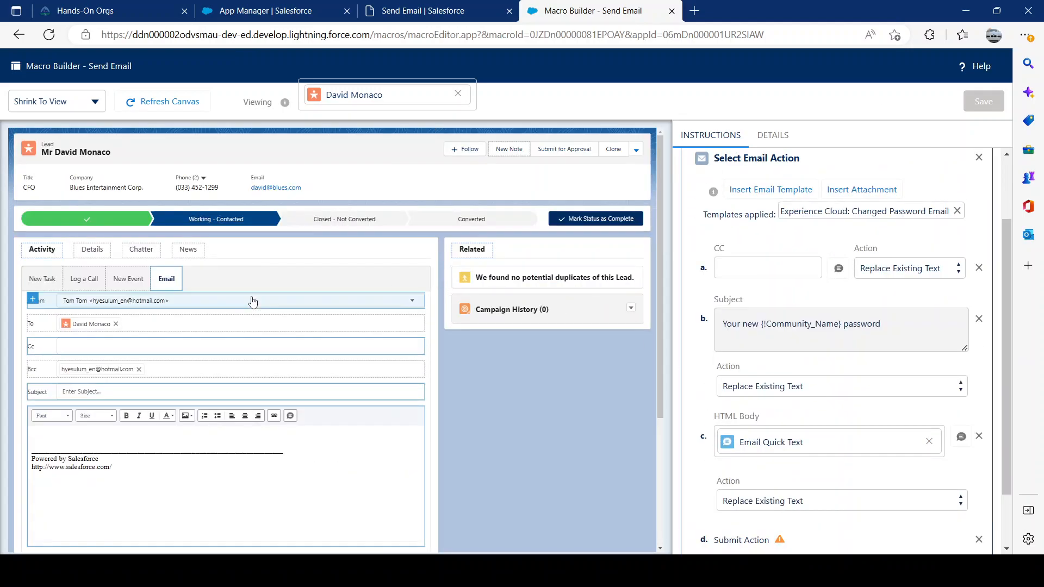
{"action": "scroll", "coordinate": [858, 238], "scroll_direction": "up", "scroll_amount": 2}
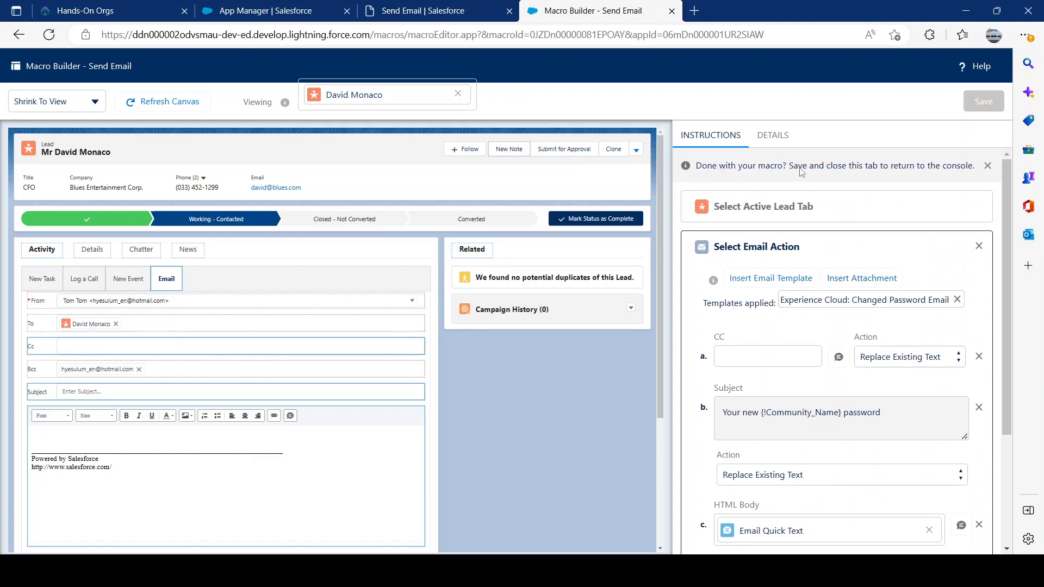
{"action": "left_click", "coordinate": [988, 166]}
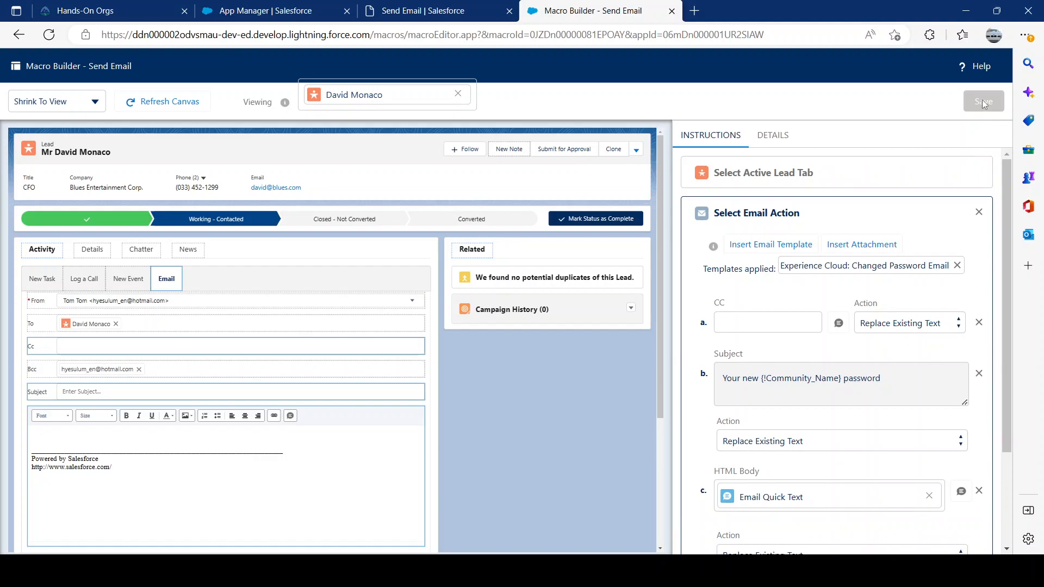
Reload the Send Email macro's record page and examine its list of instructions.
{"action": "left_click", "coordinate": [414, 20]}
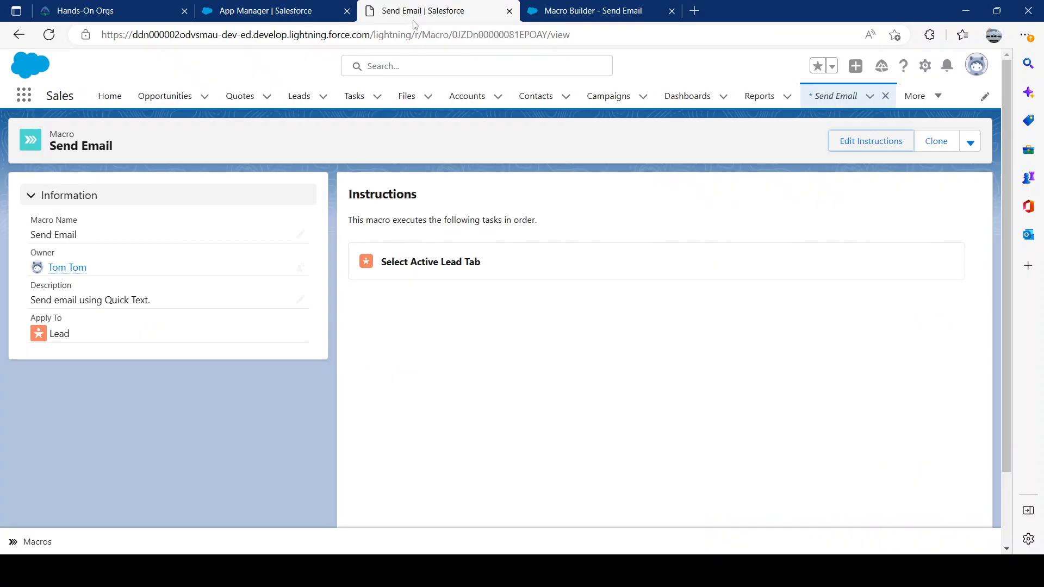
{"action": "left_click", "coordinate": [49, 36]}
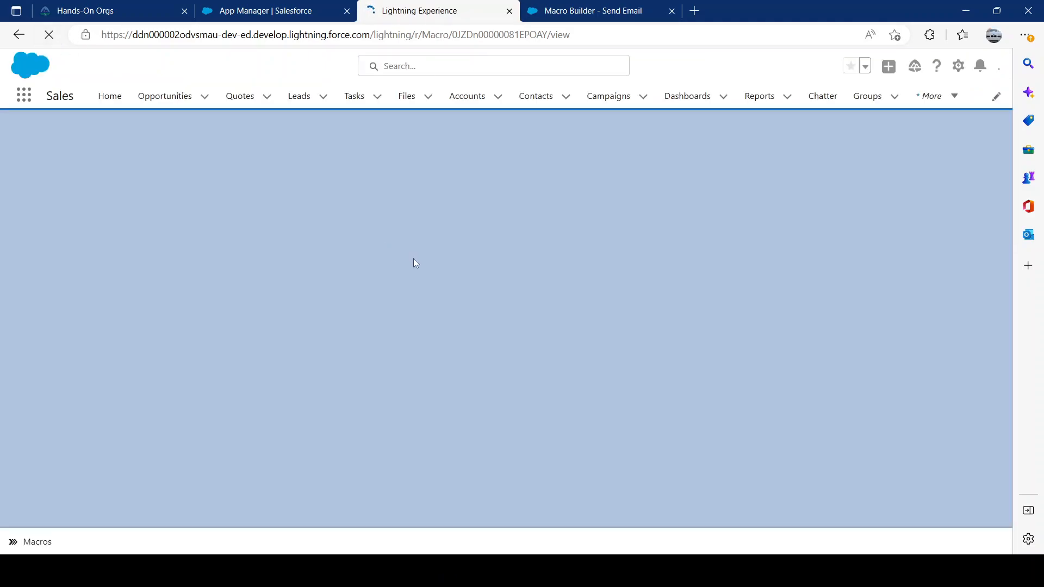
{"action": "scroll", "coordinate": [533, 277], "scroll_direction": "down", "scroll_amount": 3}
{"action": "scroll", "coordinate": [437, 230], "scroll_direction": "up", "scroll_amount": 3}
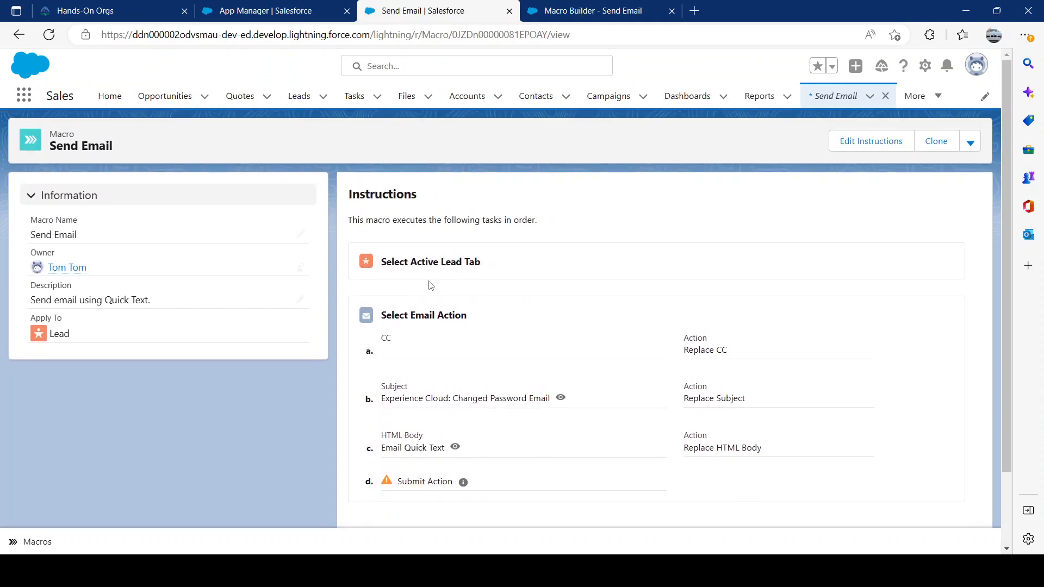
Leave the Macro Builder and close it to return to the Send Email macro record.
{"action": "left_click", "coordinate": [583, 20]}
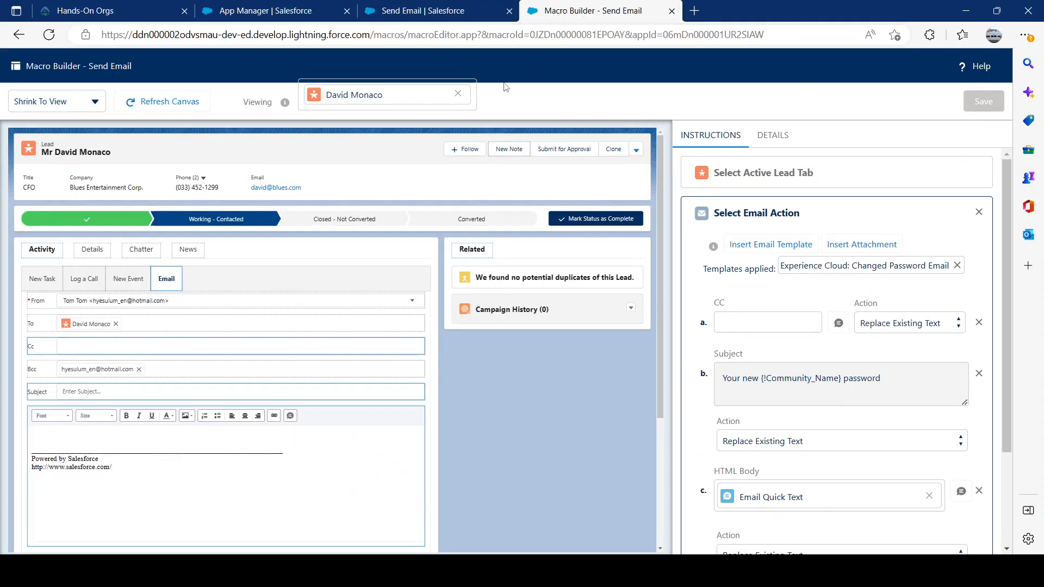
{"action": "left_click", "coordinate": [19, 34]}
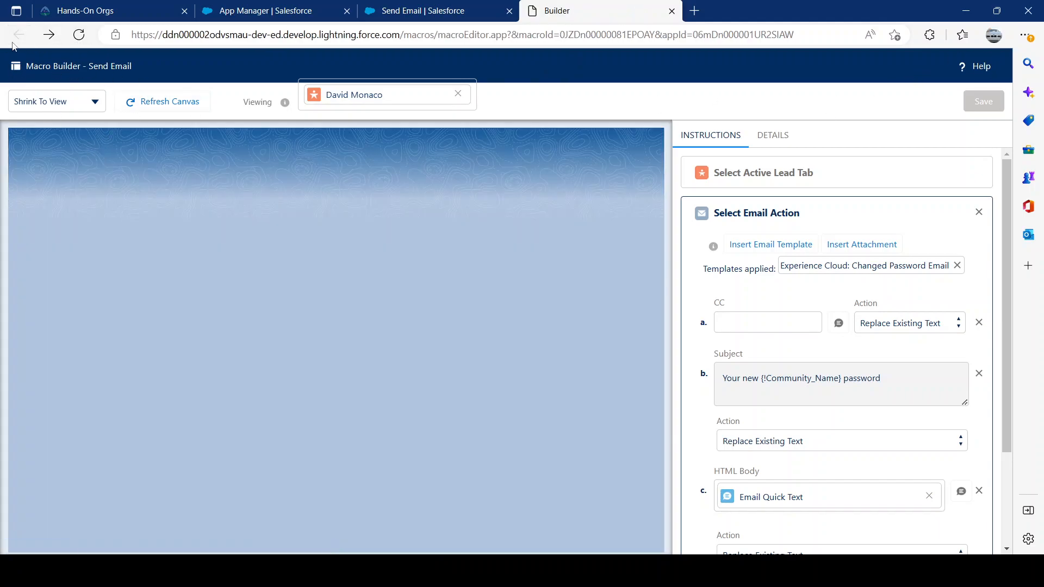
{"action": "left_click", "coordinate": [671, 11]}
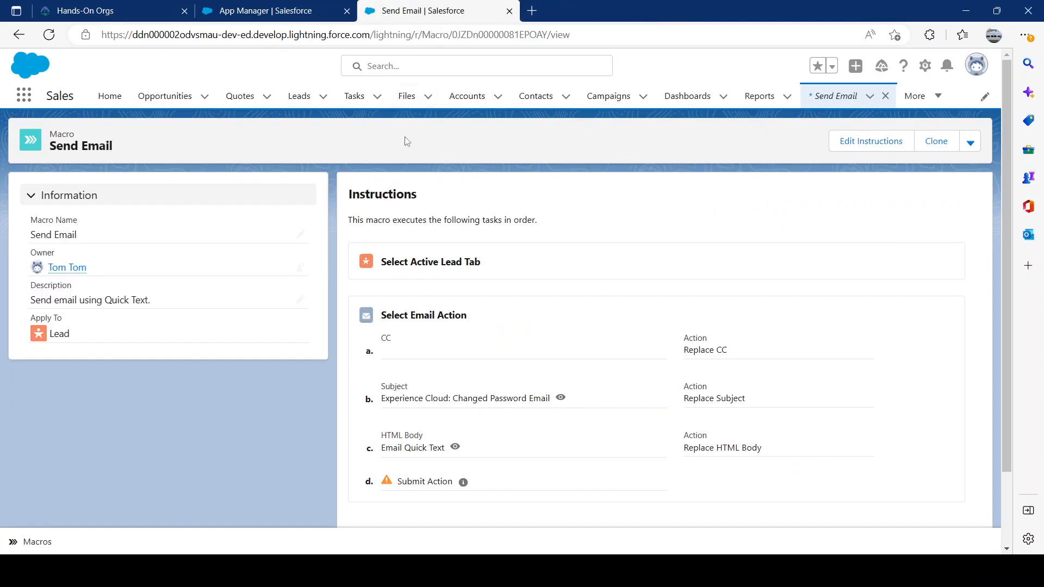
Open Leads in a separate browser tab and show the All Open Leads list view.
{"action": "middle_click", "coordinate": [310, 106]}
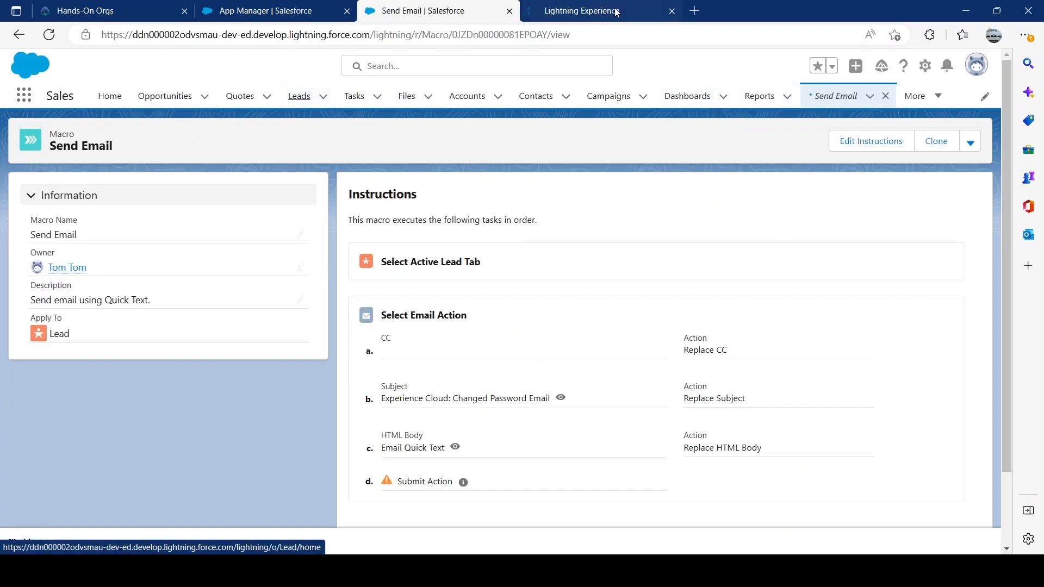
{"action": "left_click", "coordinate": [618, 11]}
{"action": "left_click", "coordinate": [434, 16]}
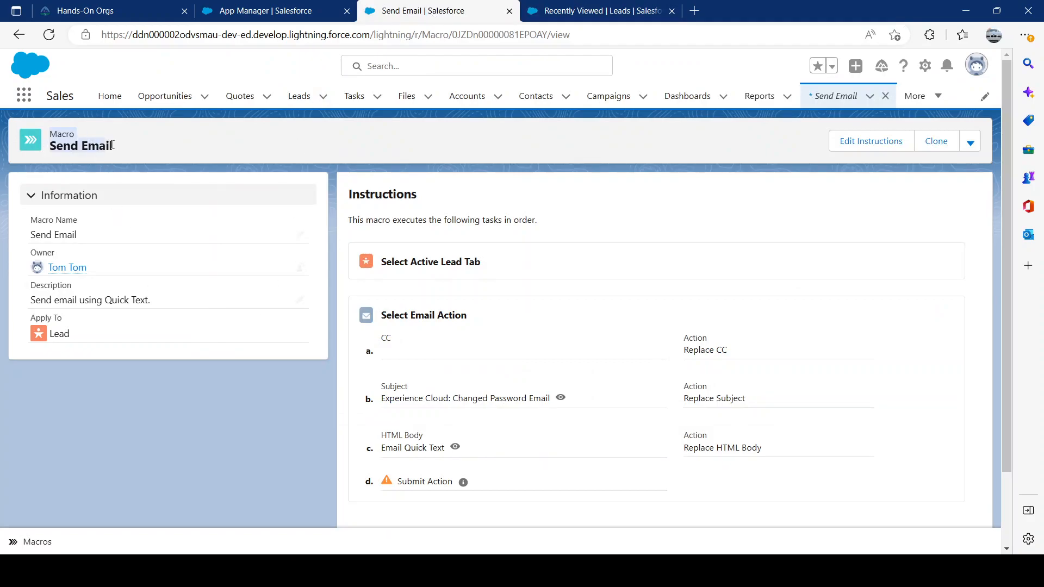
{"action": "key", "text": "ctrl+Tab"}
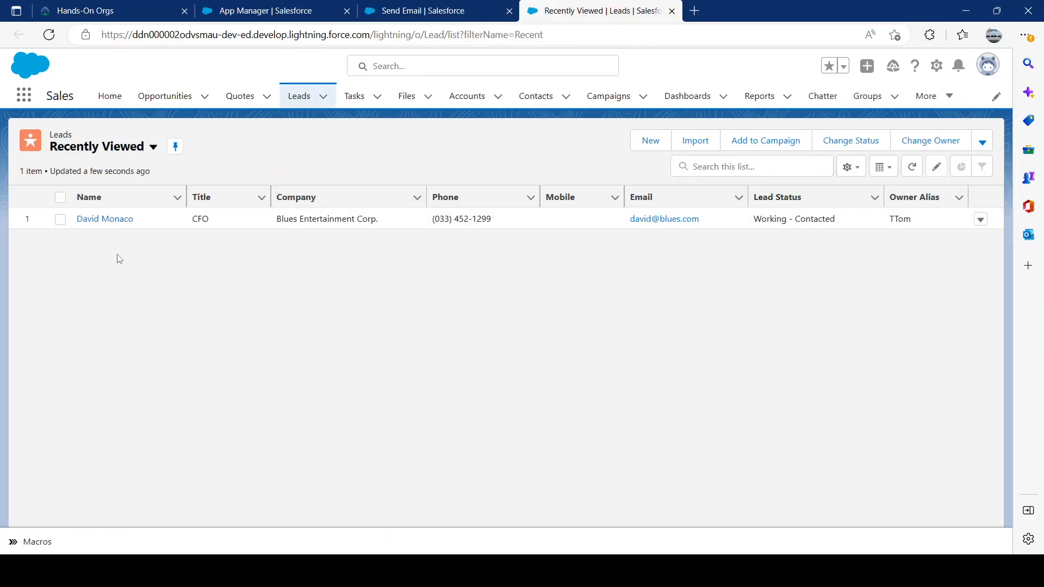
{"action": "left_click", "coordinate": [116, 152]}
{"action": "left_click", "coordinate": [107, 194]}
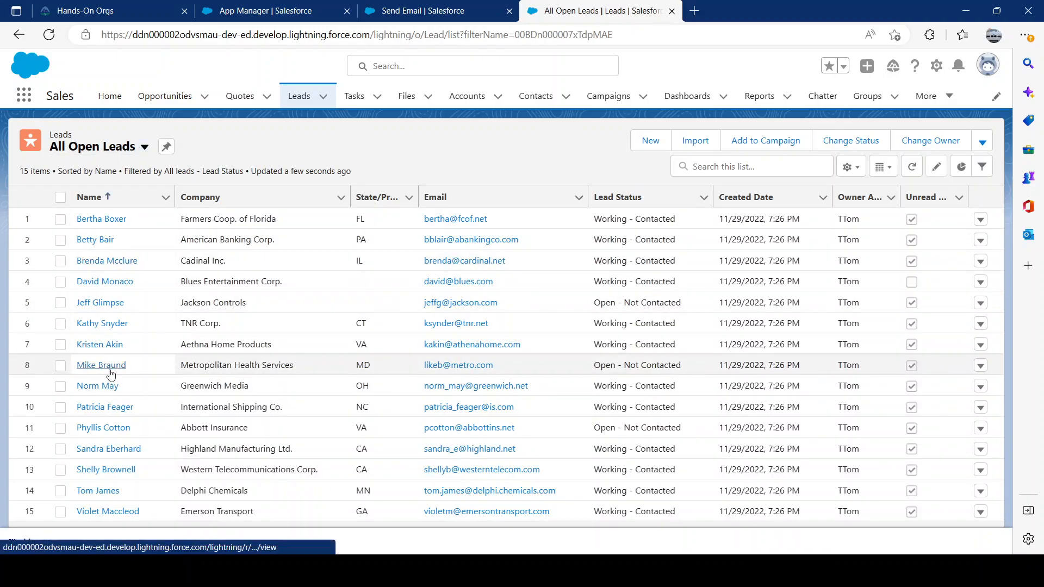
Open the Metropolitan Health Services lead and bring up its email form in the activity area.
{"action": "left_click", "coordinate": [102, 365]}
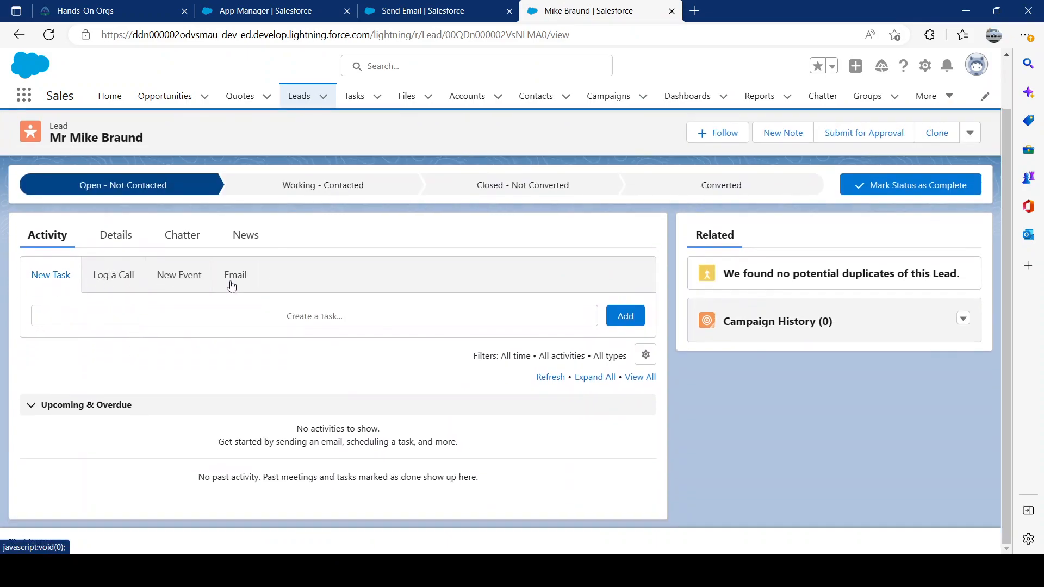
{"action": "left_click", "coordinate": [163, 280]}
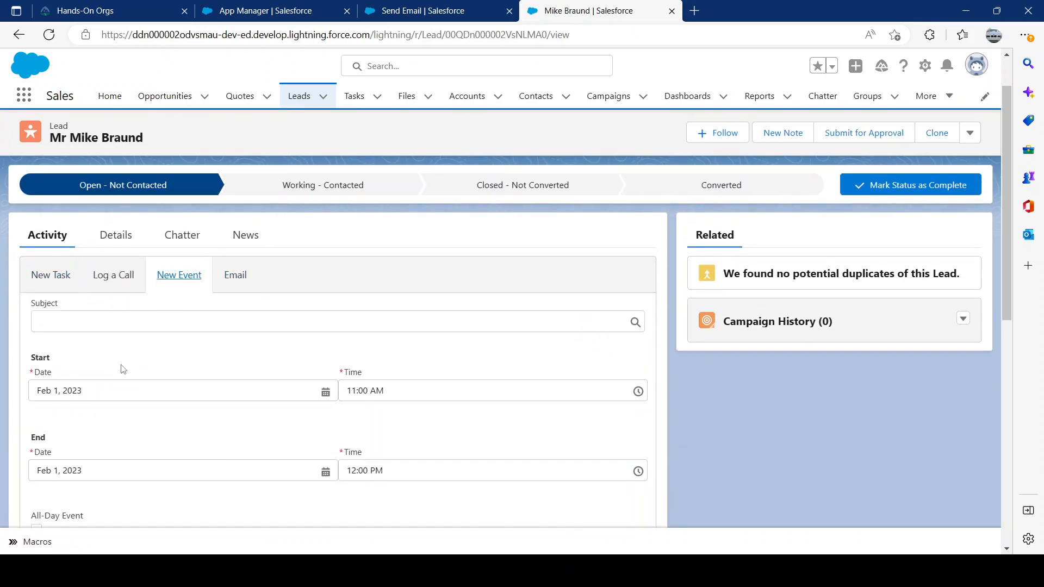
{"action": "left_click", "coordinate": [236, 276]}
{"action": "scroll", "coordinate": [239, 315], "scroll_direction": "down", "scroll_amount": 3}
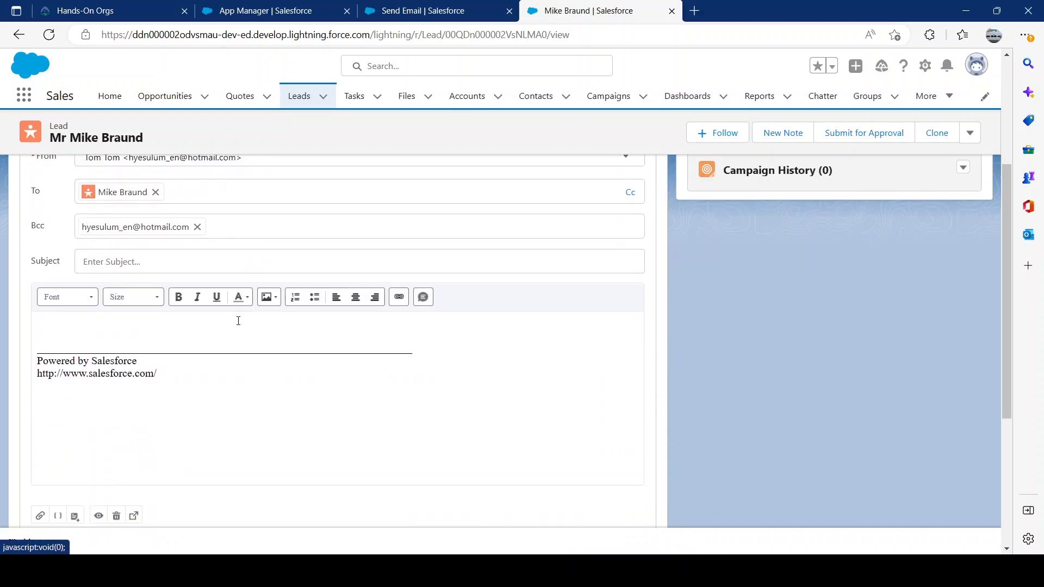
Run the Send Email macro on the open lead from the Macros utility.
{"action": "left_click", "coordinate": [36, 543]}
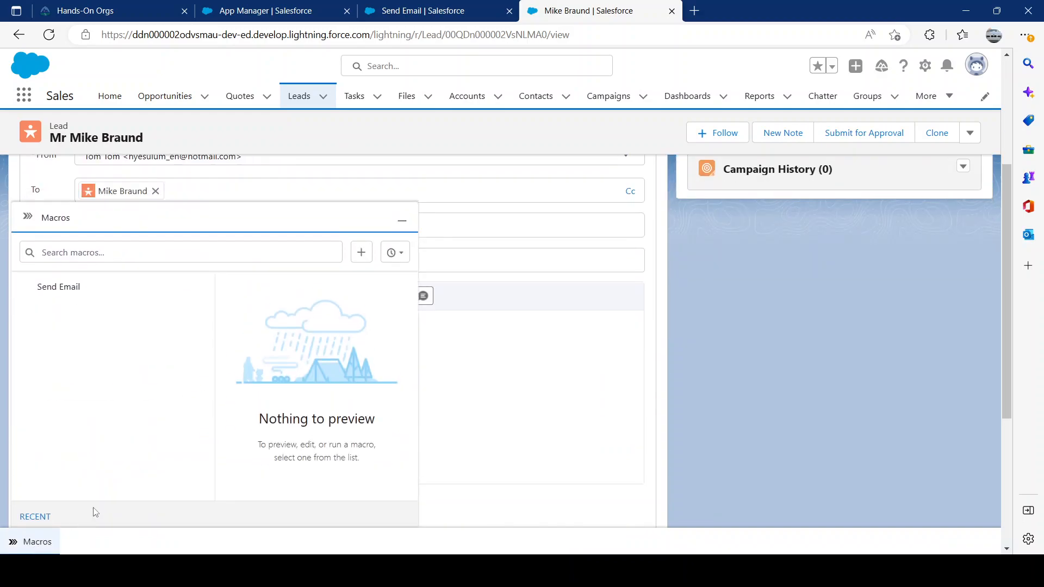
{"action": "left_click", "coordinate": [70, 287]}
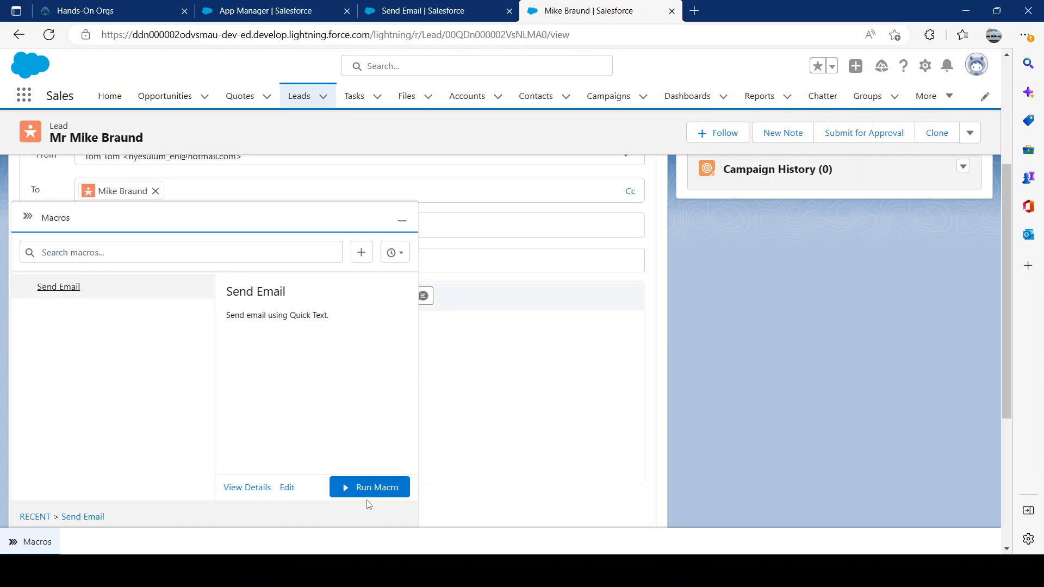
{"action": "left_click", "coordinate": [367, 488]}
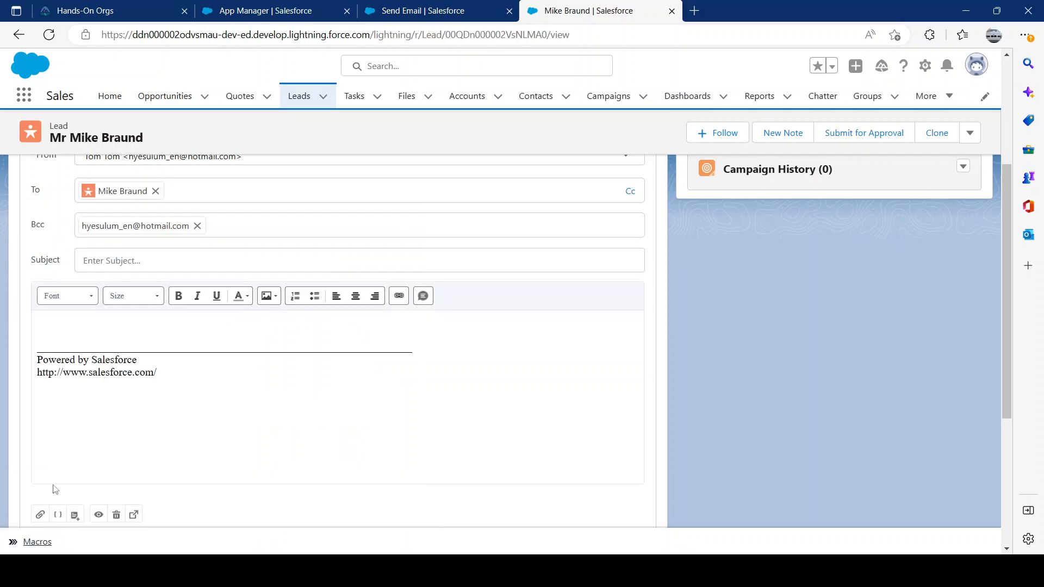
{"action": "left_click", "coordinate": [35, 542]}
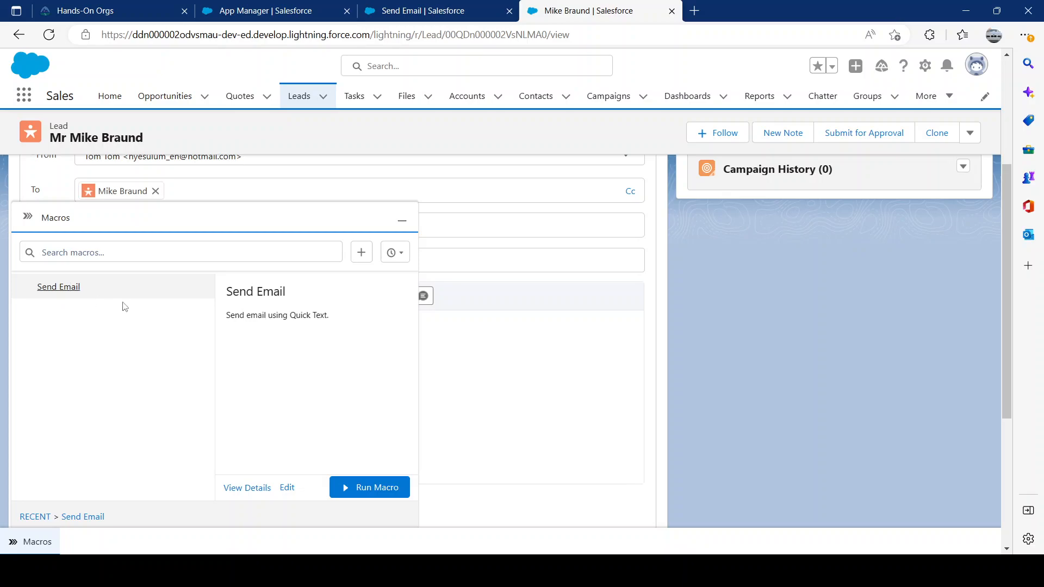
{"action": "left_click", "coordinate": [365, 494]}
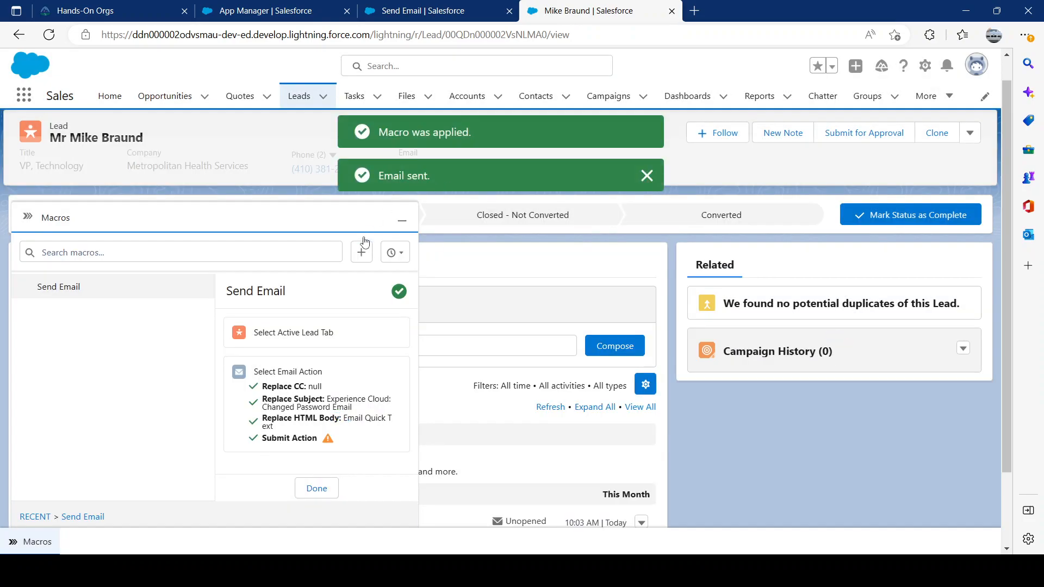
Check the lead's activity history for the email sent by the macro and return to the Send Email macro record.
{"action": "left_click", "coordinate": [315, 488]}
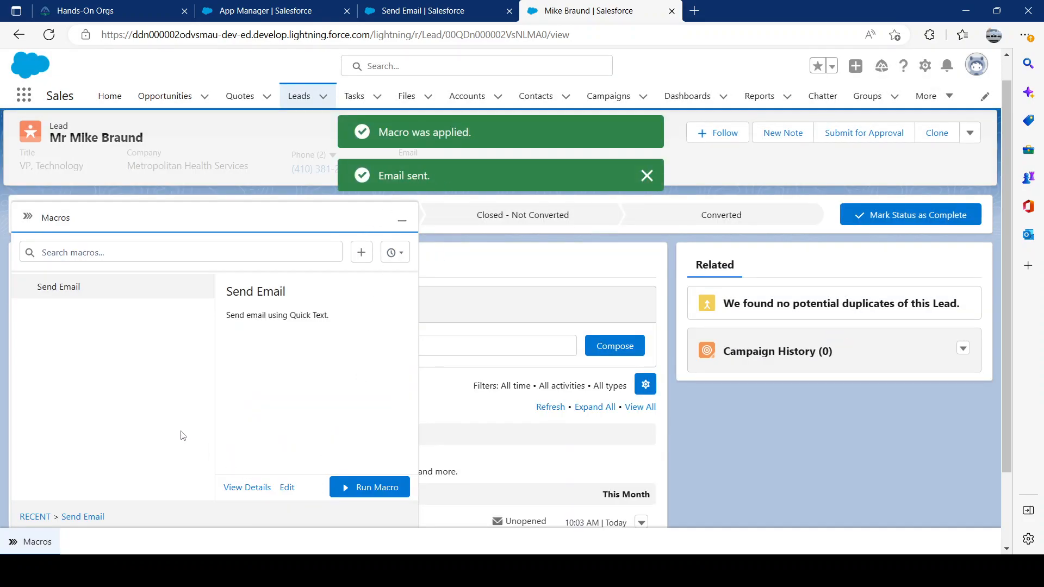
{"action": "left_click", "coordinate": [403, 220]}
{"action": "scroll", "coordinate": [427, 484], "scroll_direction": "down", "scroll_amount": 2}
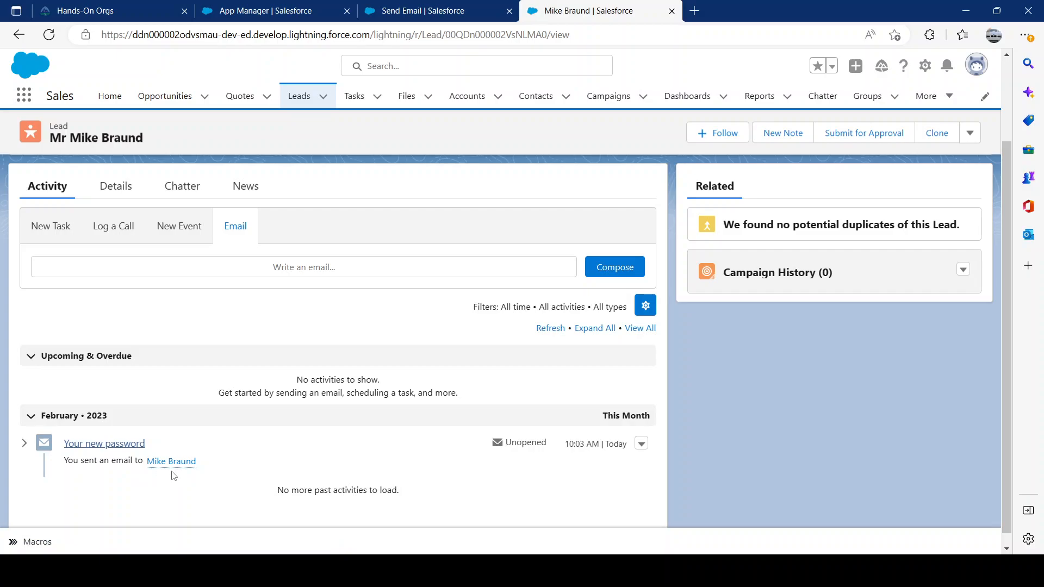
{"action": "scroll", "coordinate": [319, 254], "scroll_direction": "up", "scroll_amount": 2}
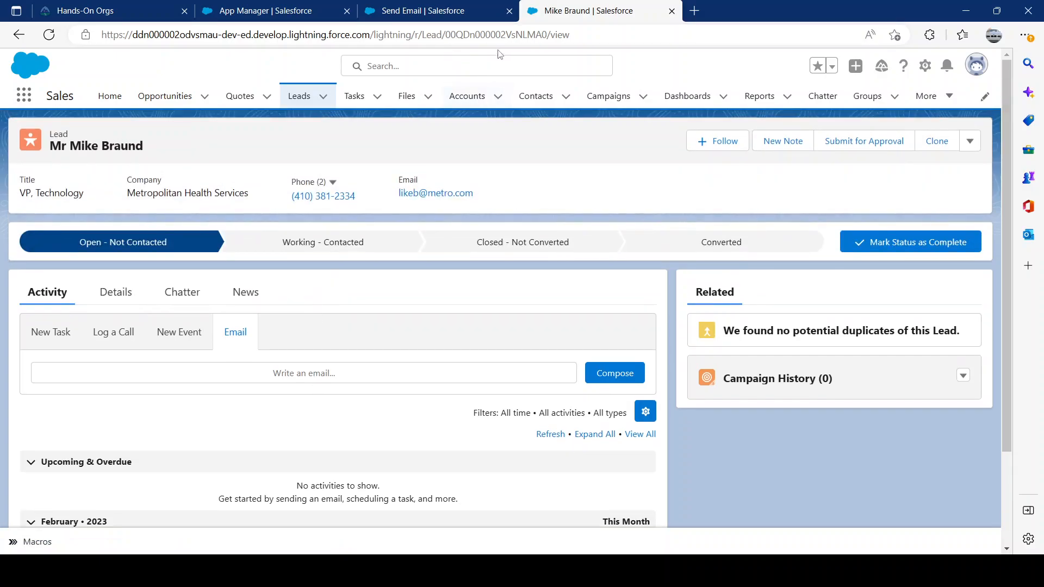
{"action": "left_click", "coordinate": [461, 12]}
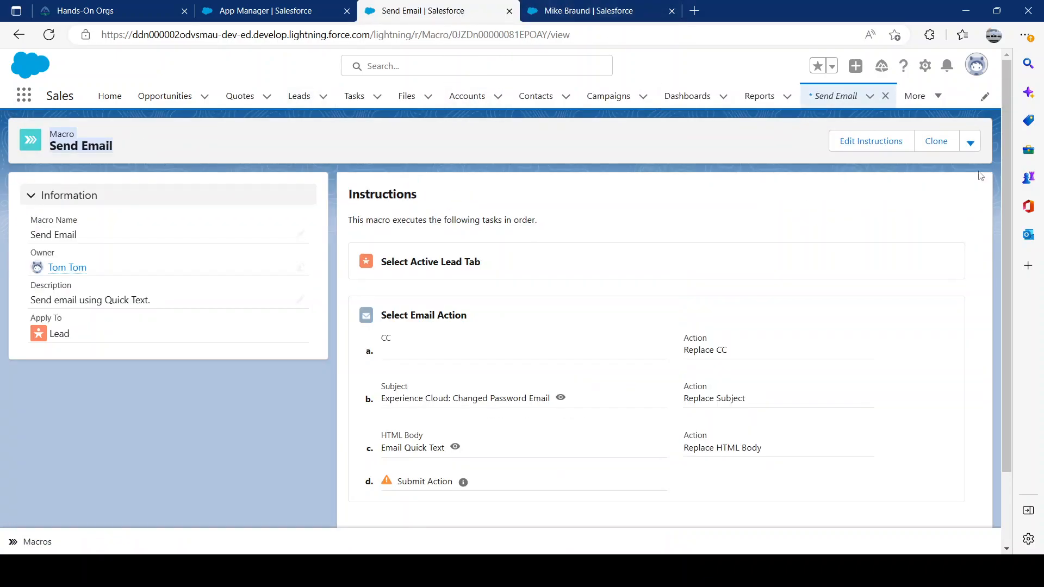
Review the Send Email macro's instructions against the lead's email form in Macro Builder and close the builder.
{"action": "left_click", "coordinate": [873, 147]}
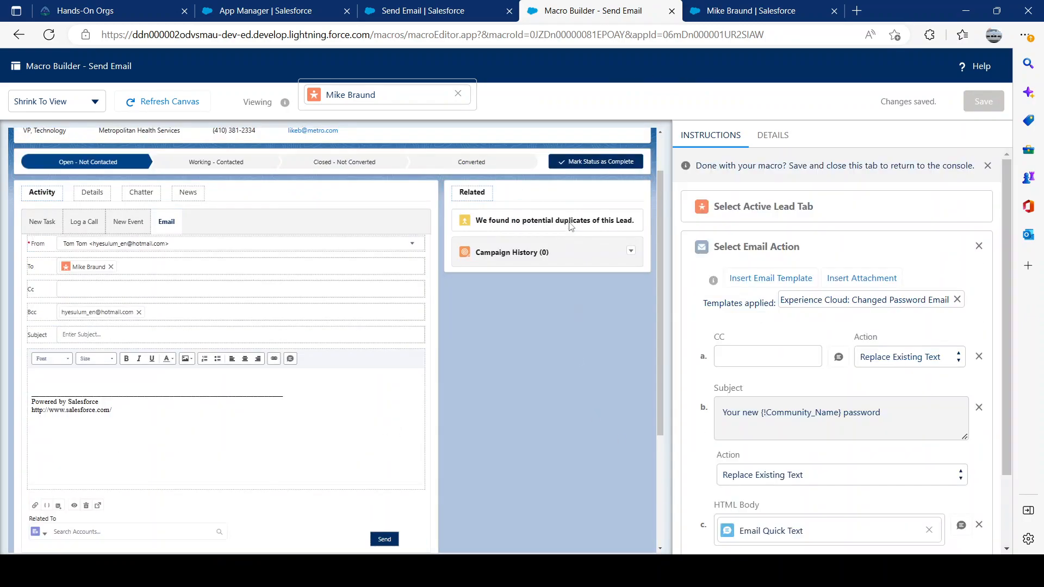
{"action": "scroll", "coordinate": [407, 453], "scroll_direction": "down", "scroll_amount": 2}
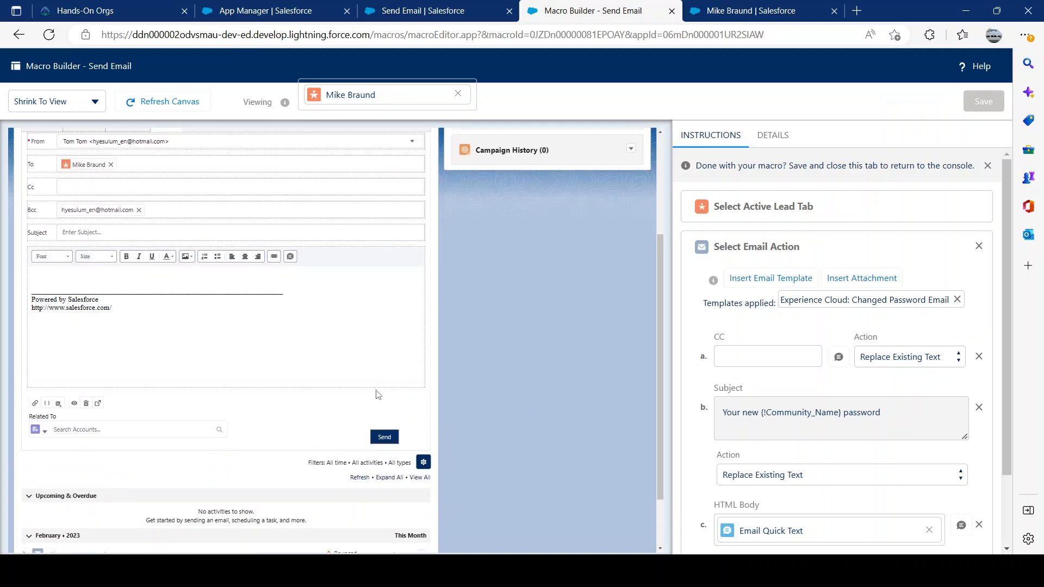
{"action": "scroll", "coordinate": [655, 374], "scroll_direction": "up", "scroll_amount": 2}
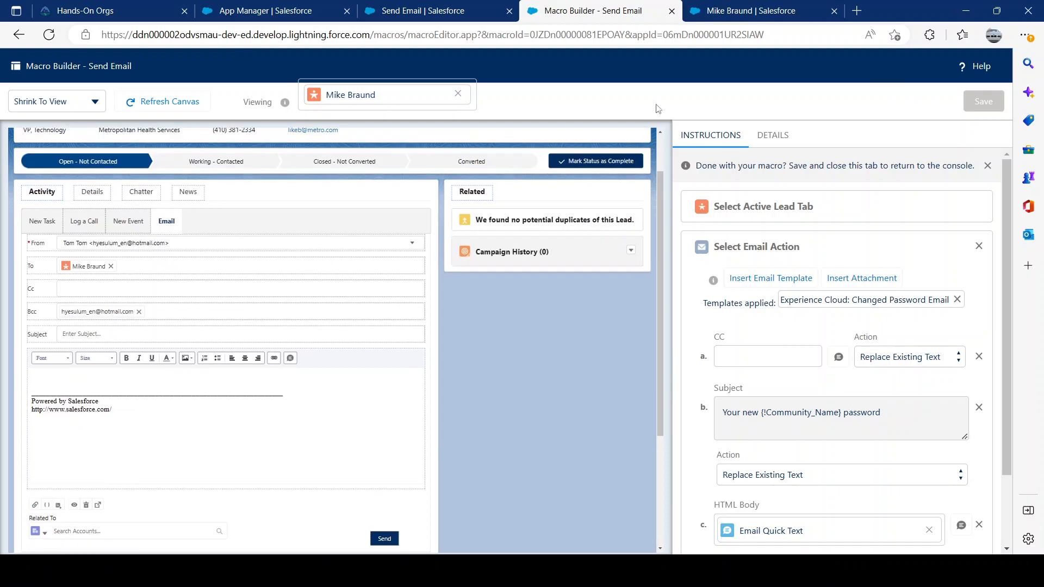
{"action": "left_click", "coordinate": [672, 11]}
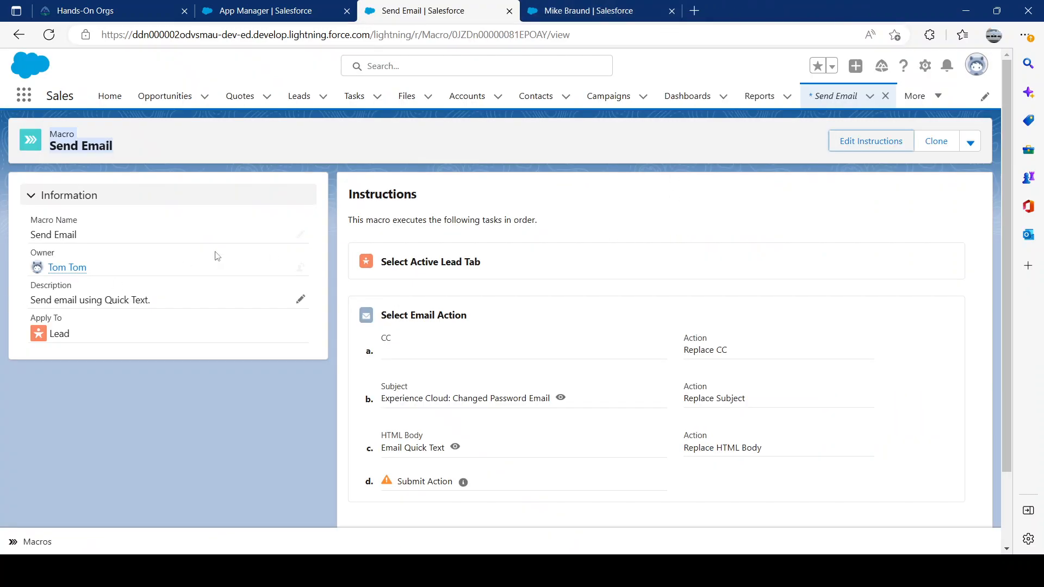
Reload the Send Email macro record and the Metropolitan Health Services lead record.
{"action": "left_click", "coordinate": [50, 36]}
{"action": "left_click", "coordinate": [566, 16]}
{"action": "left_click", "coordinate": [49, 35]}
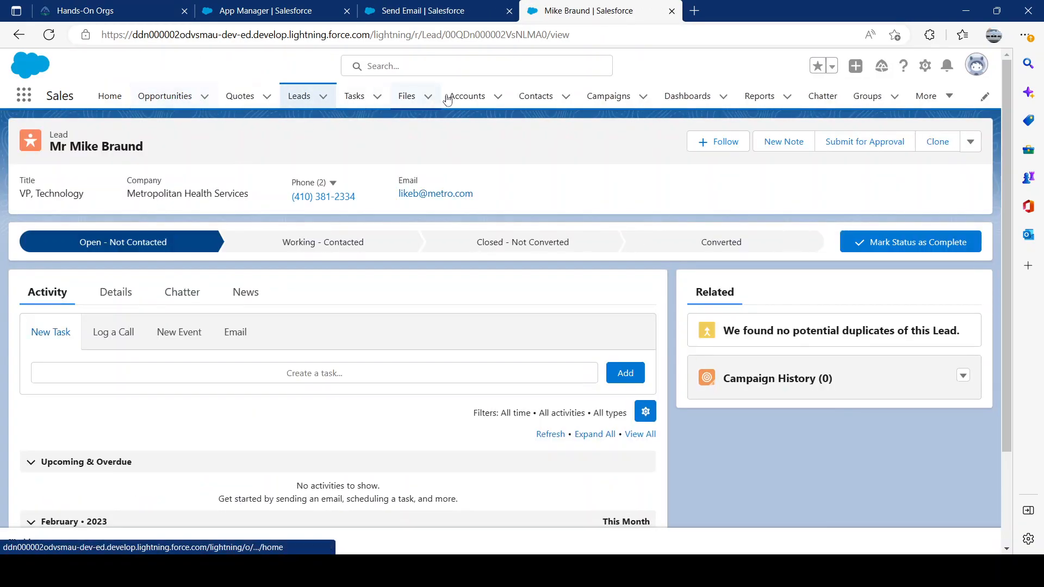
Open Contacts in a separate browser tab and open the United Oil & Gas Corp. CEO's contact record.
{"action": "middle_click", "coordinate": [467, 96]}
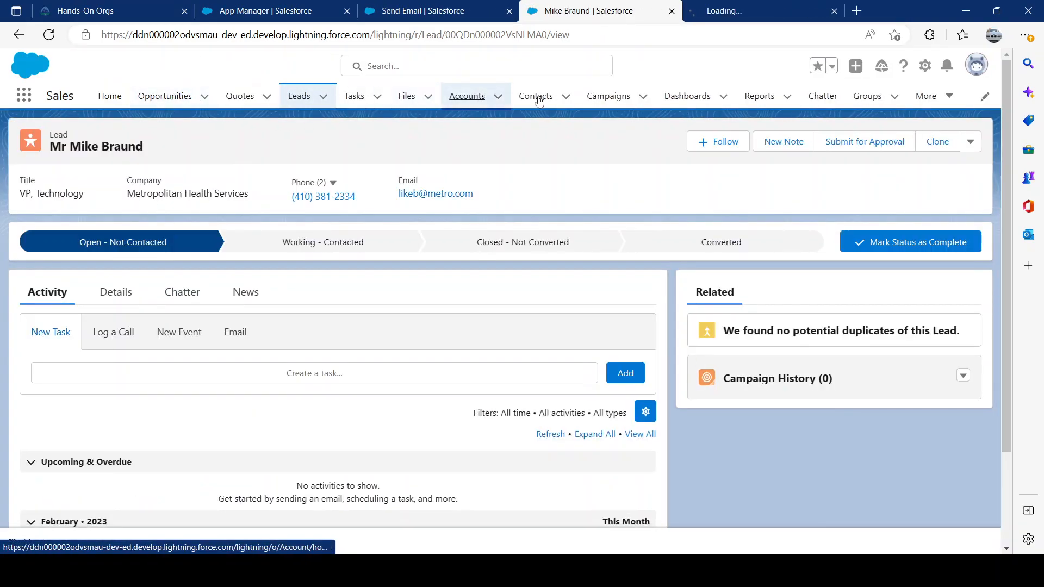
{"action": "middle_click", "coordinate": [551, 99]}
{"action": "middle_click", "coordinate": [709, 18]}
{"action": "left_click", "coordinate": [709, 16]}
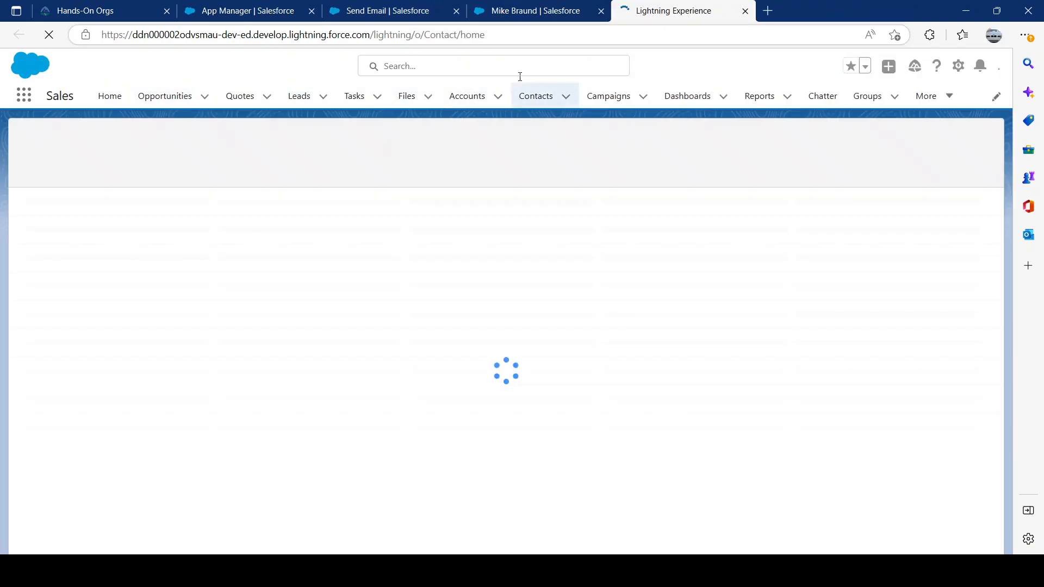
{"action": "left_click", "coordinate": [106, 218]}
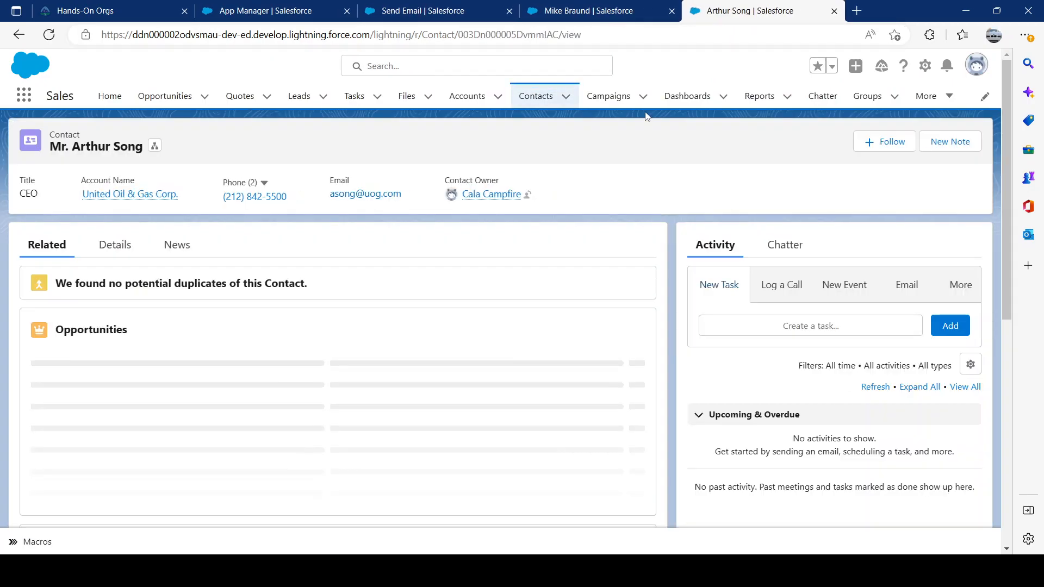
Look through the contact's details and its related lists.
{"action": "left_click", "coordinate": [116, 242]}
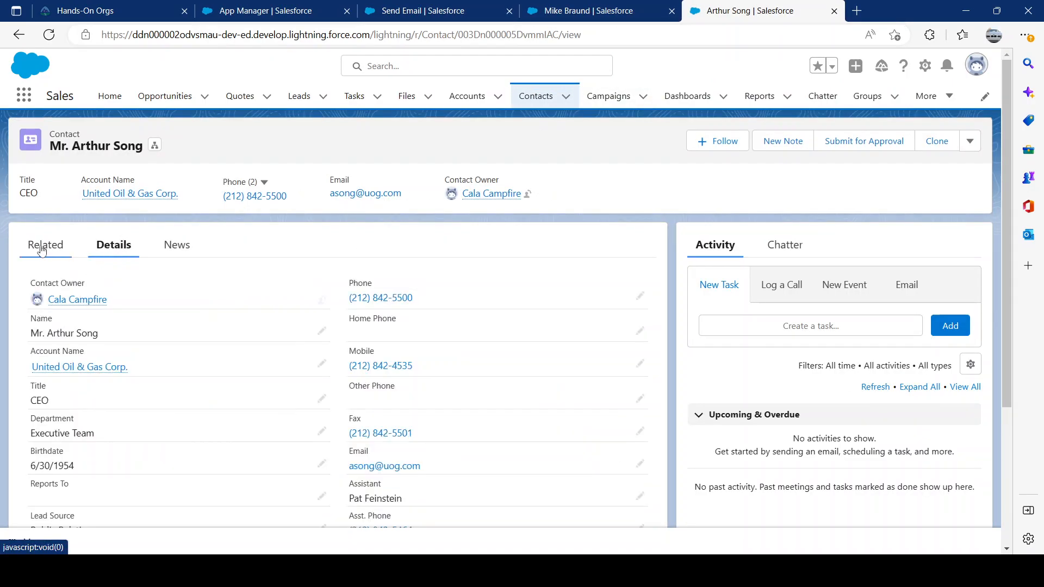
{"action": "left_click", "coordinate": [43, 247]}
{"action": "scroll", "coordinate": [140, 340], "scroll_direction": "down", "scroll_amount": 1}
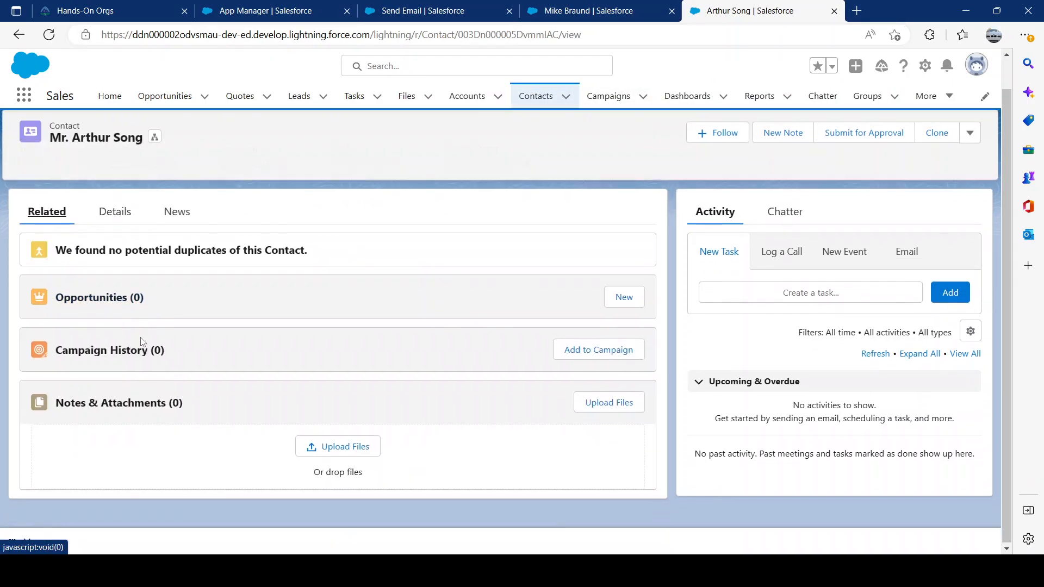
Bring up the contact's email form and check which macros the Macros utility offers for contacts.
{"action": "left_click", "coordinate": [907, 252]}
{"action": "scroll", "coordinate": [806, 309], "scroll_direction": "down", "scroll_amount": 3}
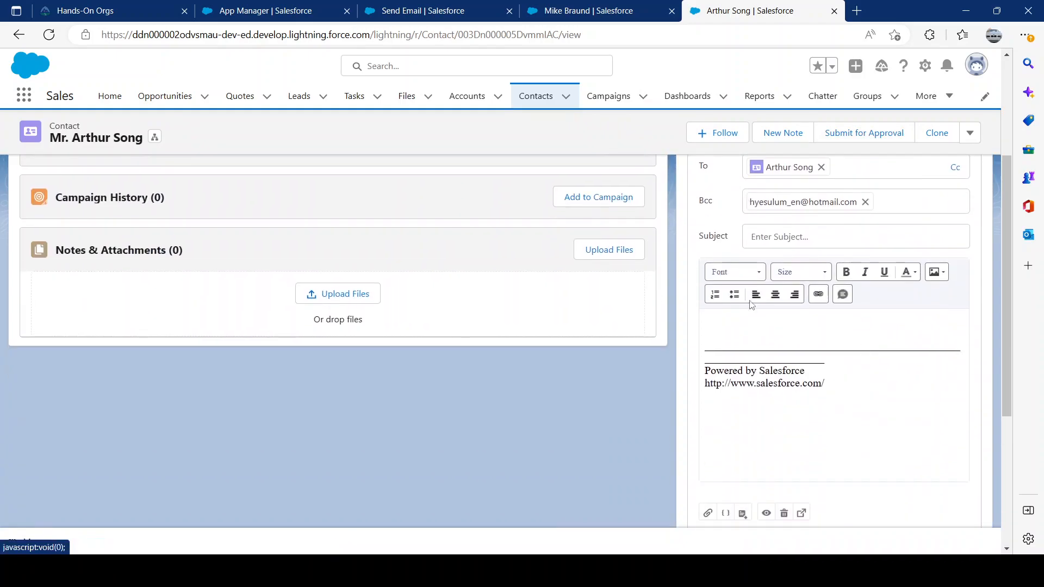
{"action": "left_click", "coordinate": [34, 546]}
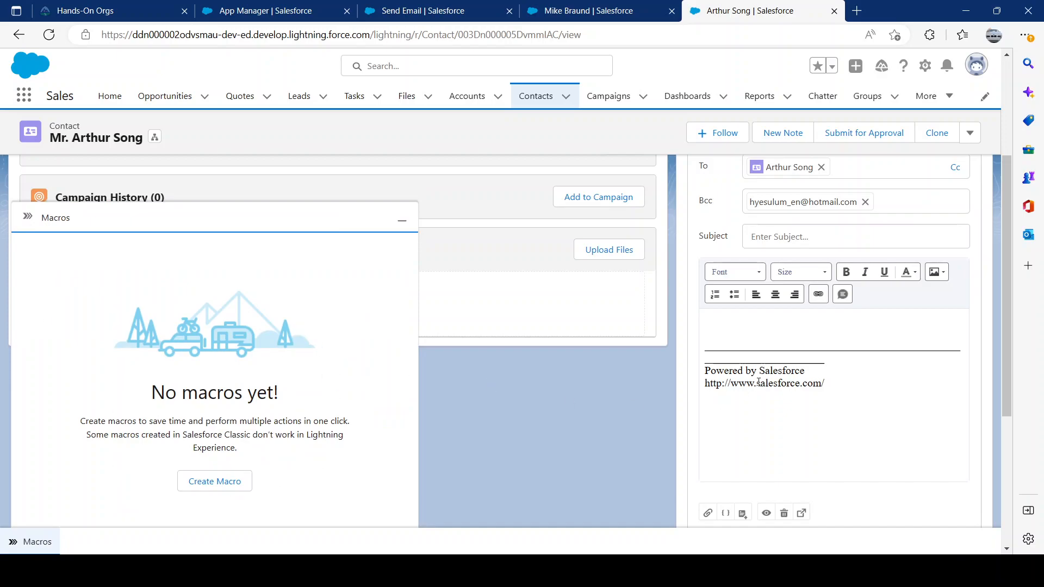
Compare the contact with the Metropolitan Health Services lead and bring up the lead's email form.
{"action": "left_click", "coordinate": [585, 12]}
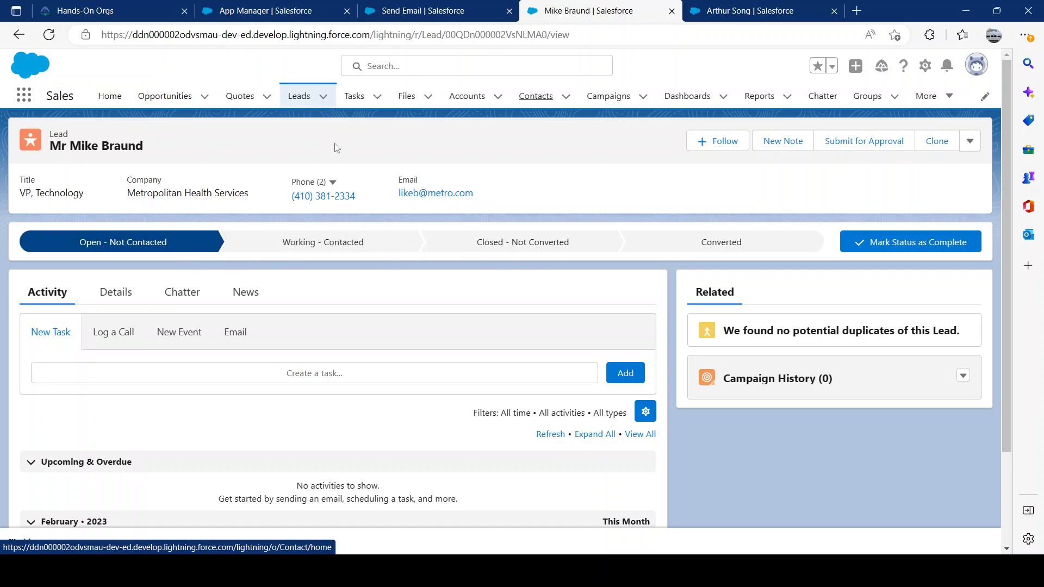
{"action": "left_click", "coordinate": [744, 16]}
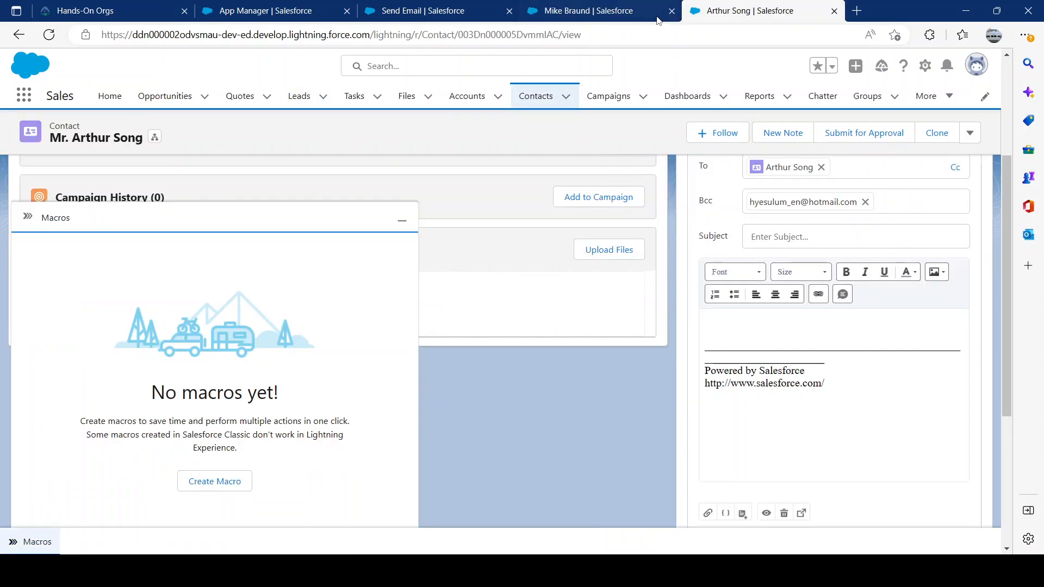
{"action": "left_click", "coordinate": [612, 14]}
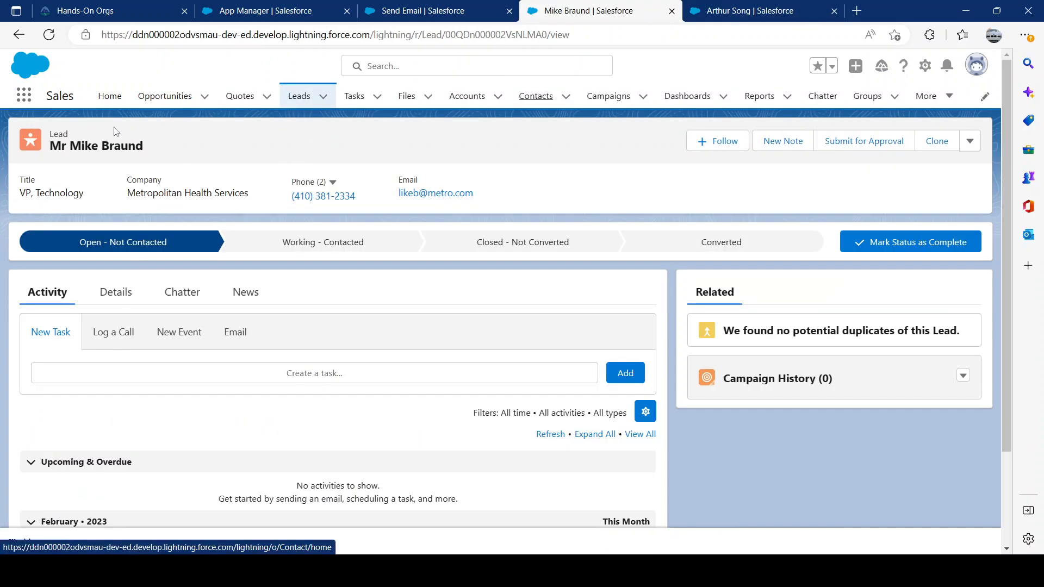
{"action": "left_click", "coordinate": [236, 331]}
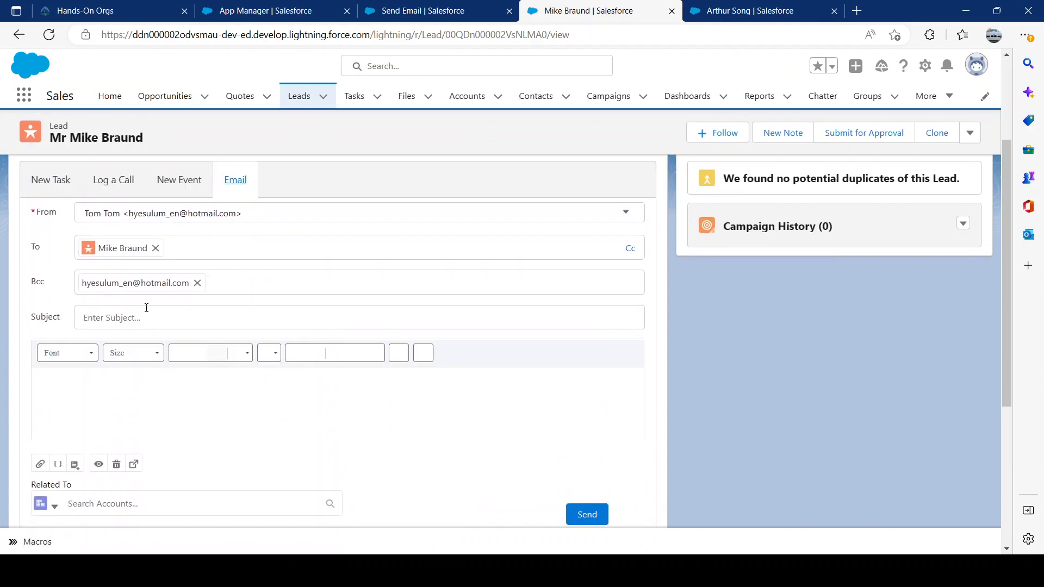
Run the Send Email macro on the lead from the Macros utility and minimize the utility.
{"action": "left_click", "coordinate": [33, 542]}
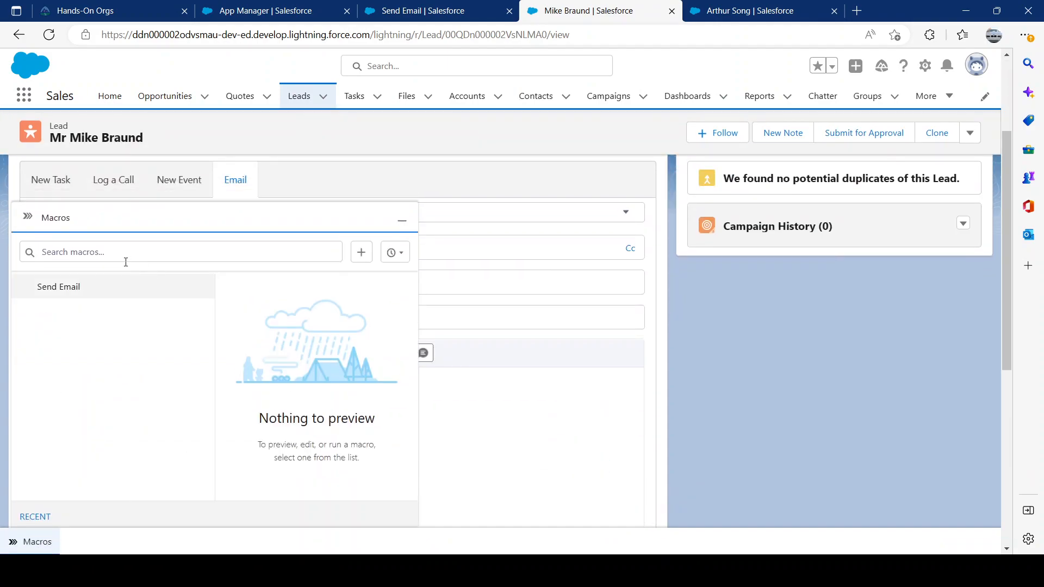
{"action": "left_click", "coordinate": [58, 286]}
{"action": "left_click", "coordinate": [360, 487]}
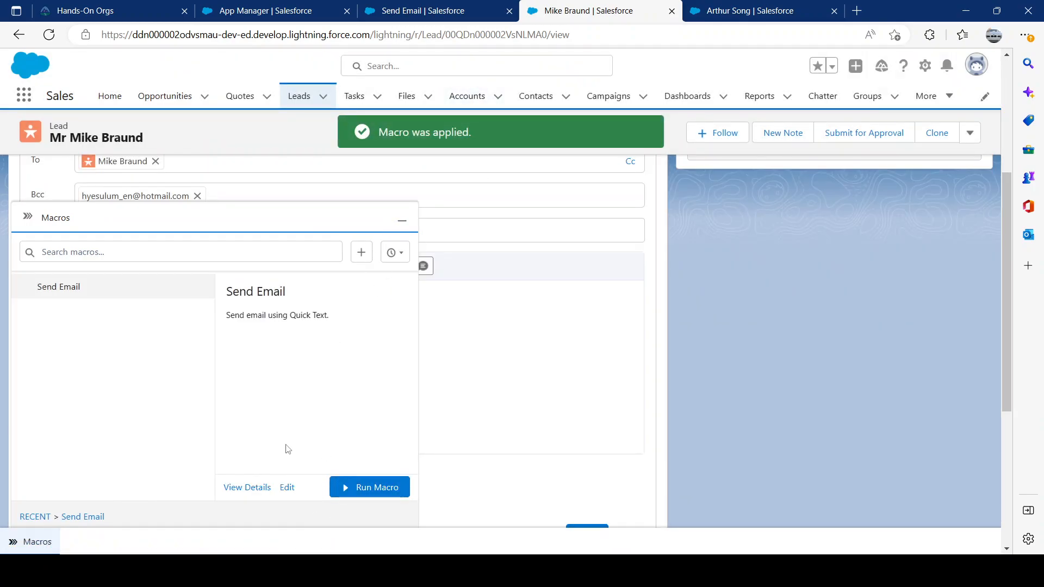
{"action": "left_click", "coordinate": [402, 220]}
Review the subject and the quick text body that the macro placed in the lead's email.
{"action": "key", "text": "ctrl+a"}
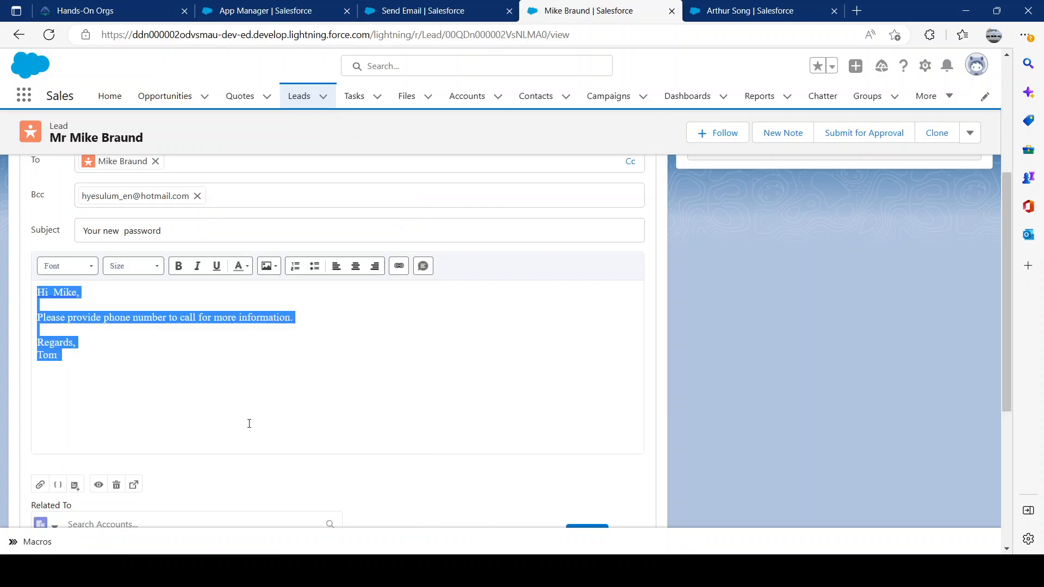
{"action": "scroll", "coordinate": [252, 438], "scroll_direction": "up", "scroll_amount": 3}
{"action": "scroll", "coordinate": [105, 347], "scroll_direction": "down", "scroll_amount": 4}
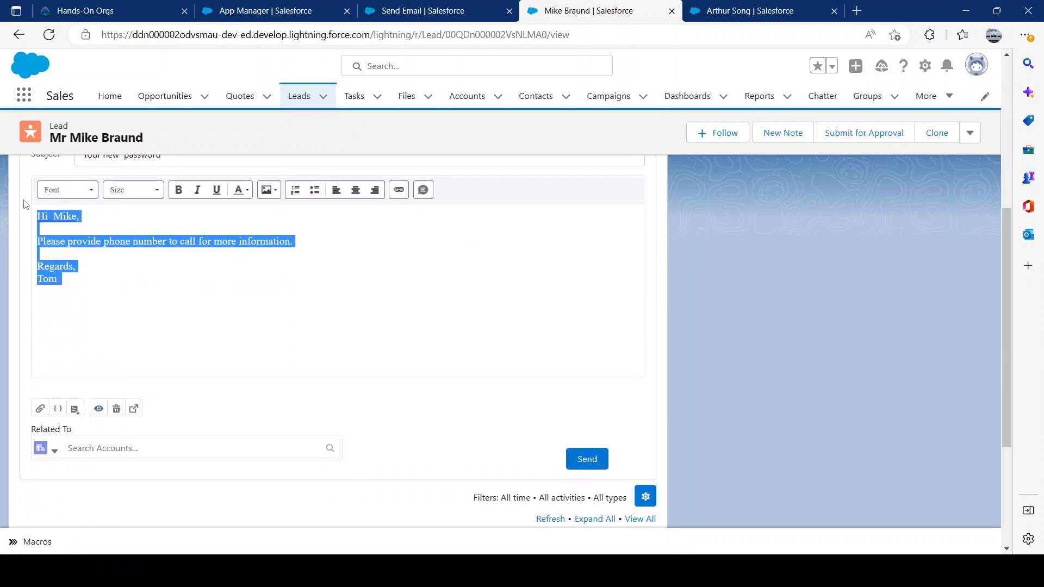
{"action": "left_click", "coordinate": [104, 292]}
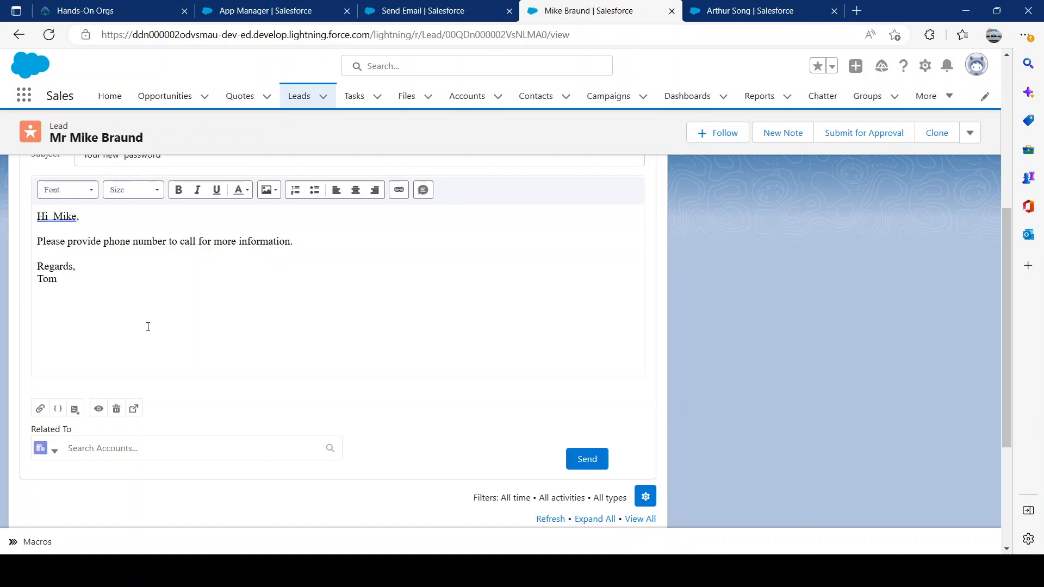